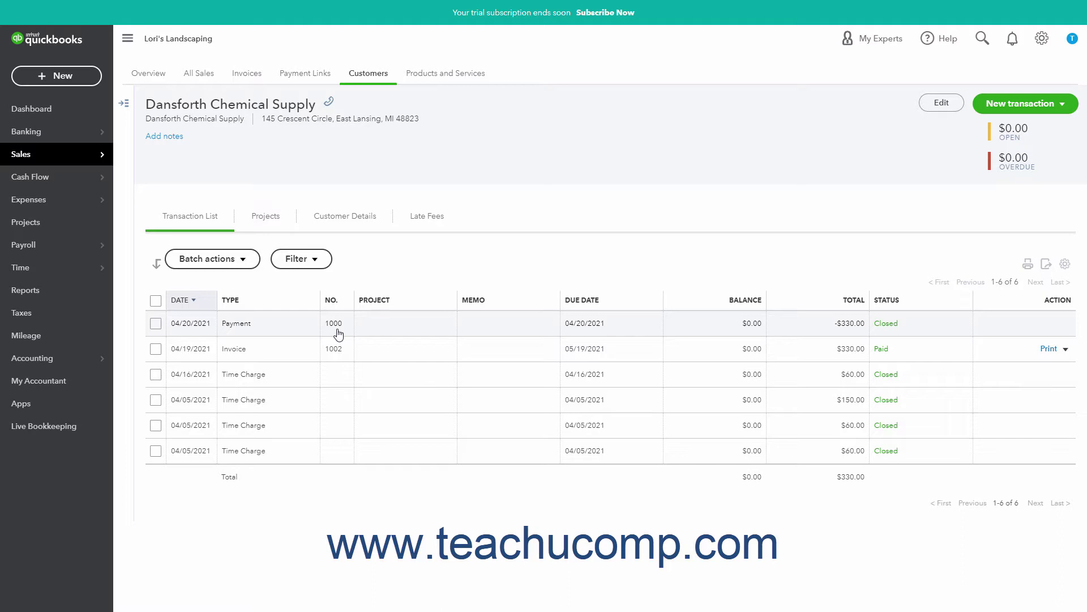
Start a new expense with Dansforth Chemical Supply as the payee and Checking as the payment account.
{"action": "left_click", "coordinate": [92, 83]}
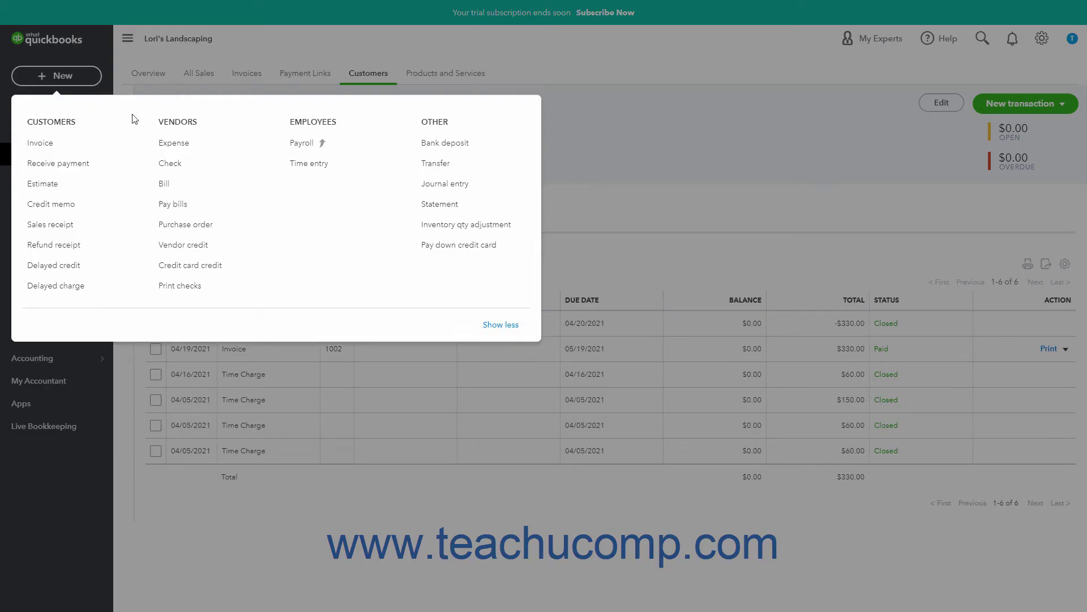
{"action": "left_click", "coordinate": [170, 143]}
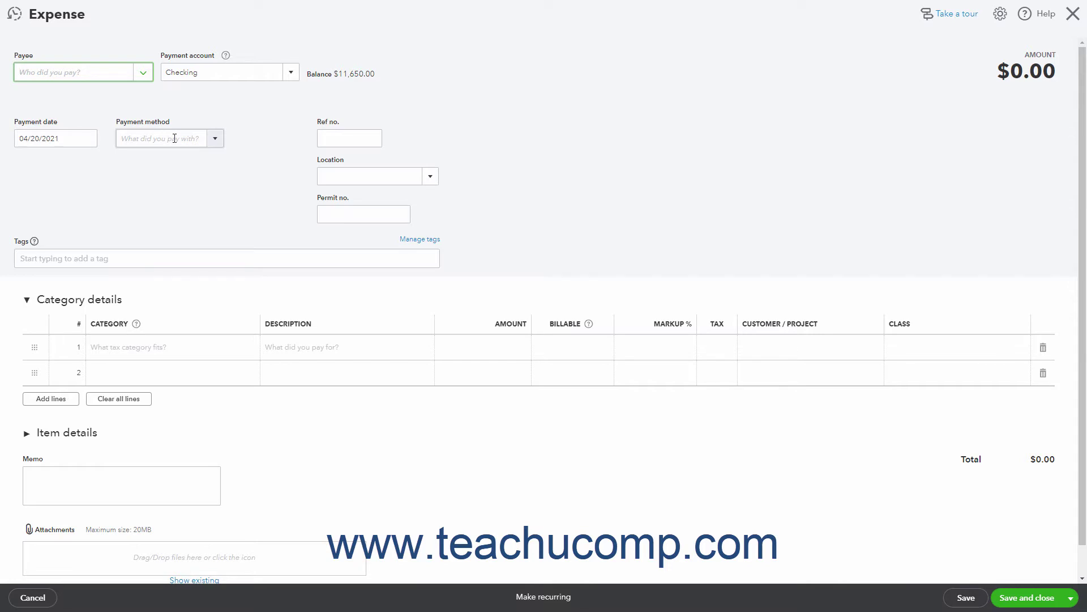
{"action": "left_click", "coordinate": [143, 72]}
{"action": "left_click", "coordinate": [107, 185]}
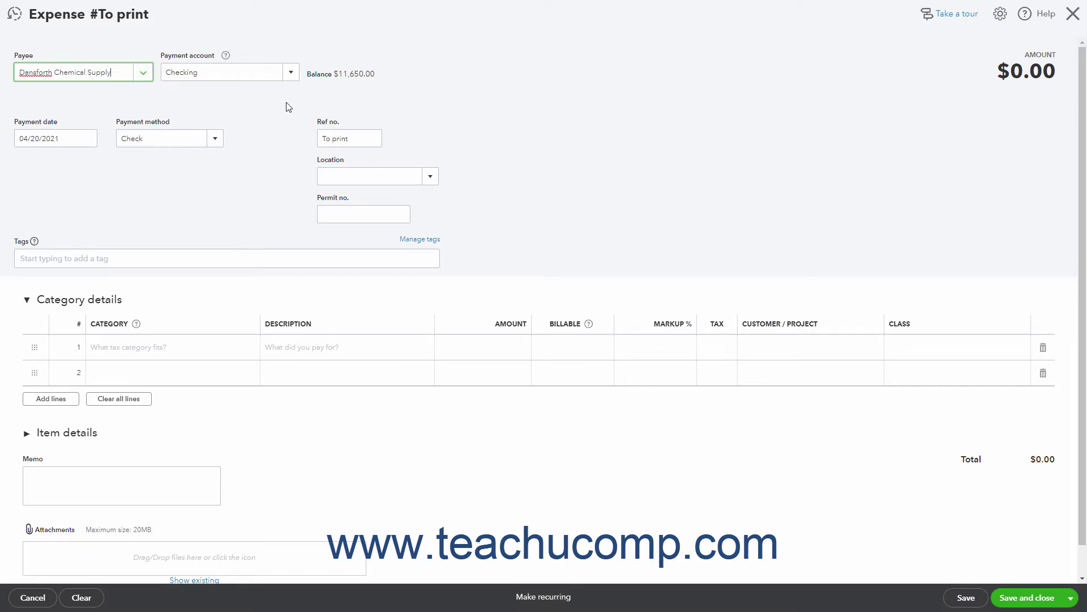
{"action": "left_click", "coordinate": [292, 73]}
{"action": "left_click", "coordinate": [214, 111]}
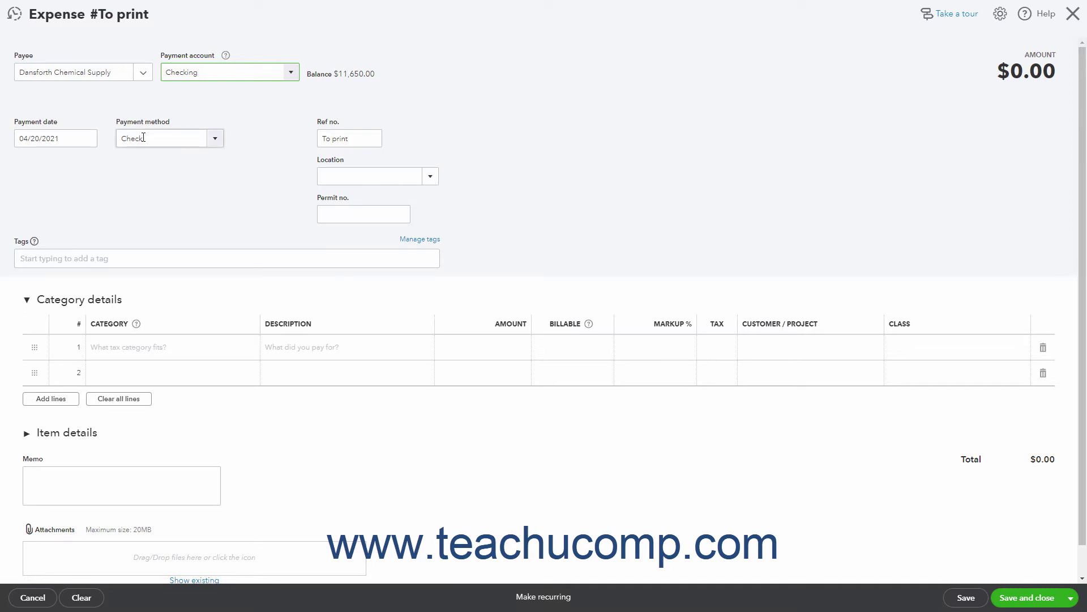
Set the expense's payment date to 04/21/2021 and its reference number to "NSF Check 1000".
{"action": "left_click", "coordinate": [87, 139]}
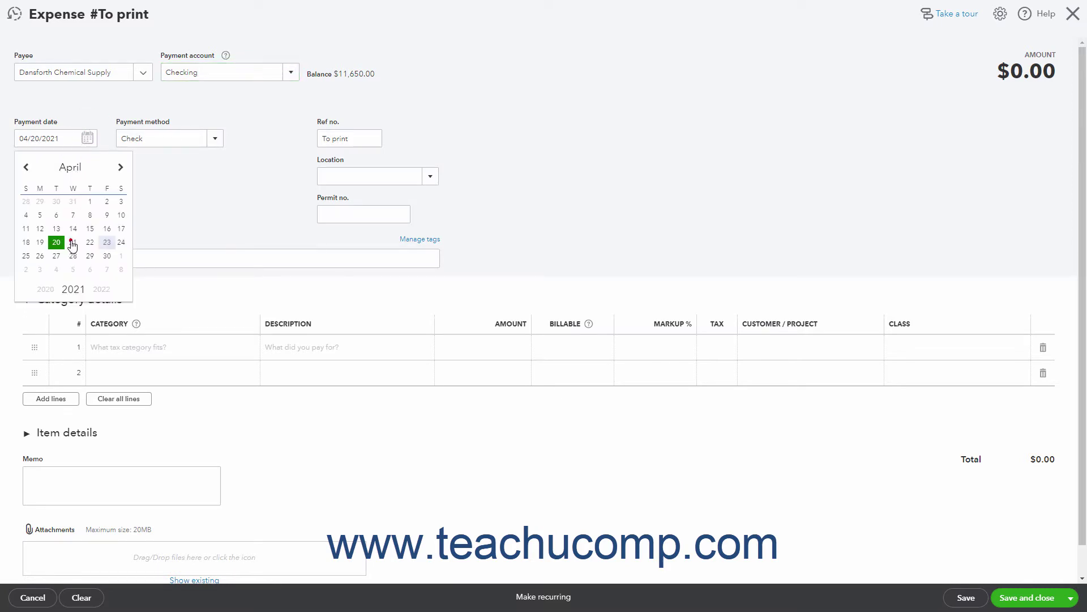
{"action": "left_click", "coordinate": [73, 243]}
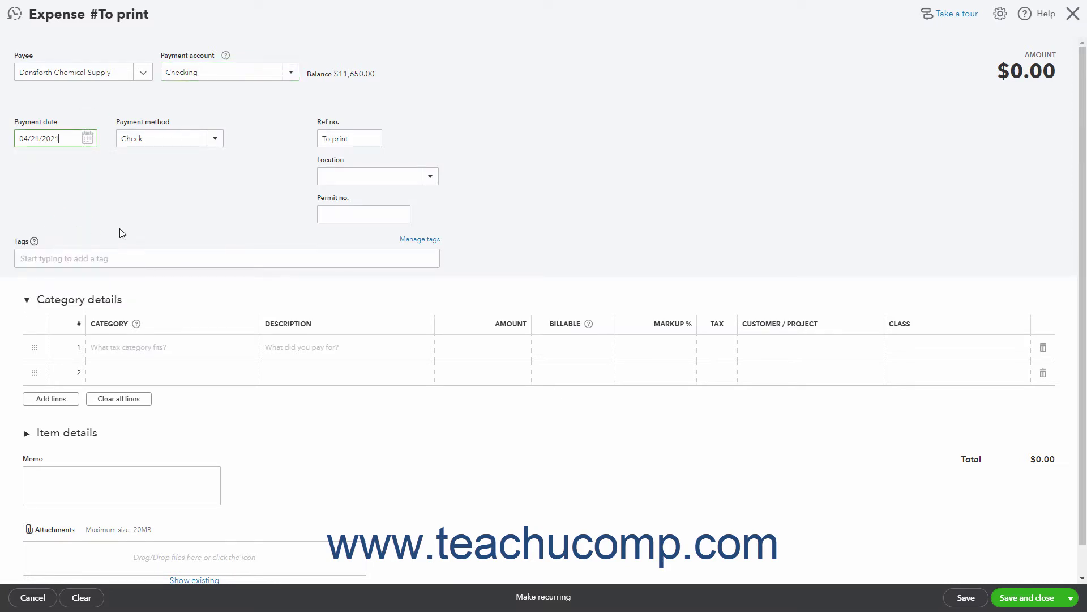
{"action": "left_click", "coordinate": [345, 138]}
{"action": "type", "text": "NSF Check 1000"}
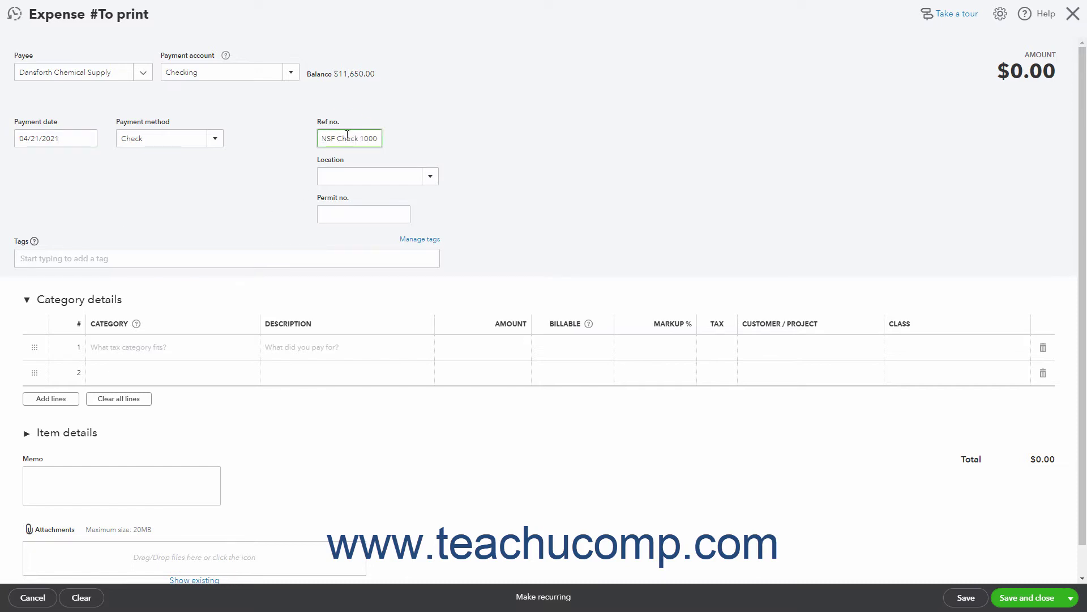
Set the category of the expense's first line to Accounts Receivable (A/R).
{"action": "left_click", "coordinate": [182, 356]}
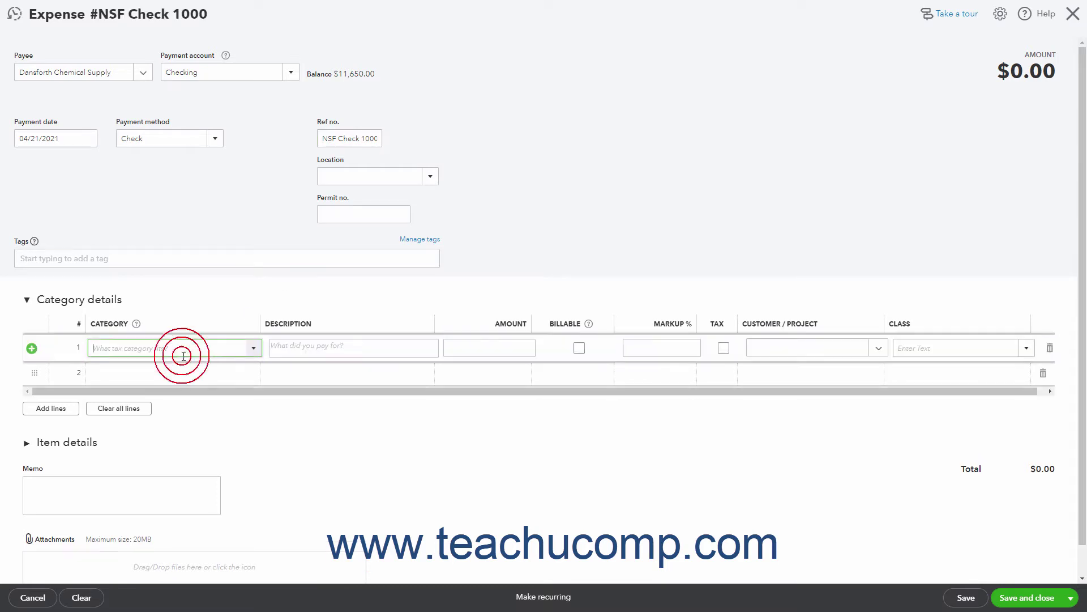
{"action": "left_click", "coordinate": [254, 348]}
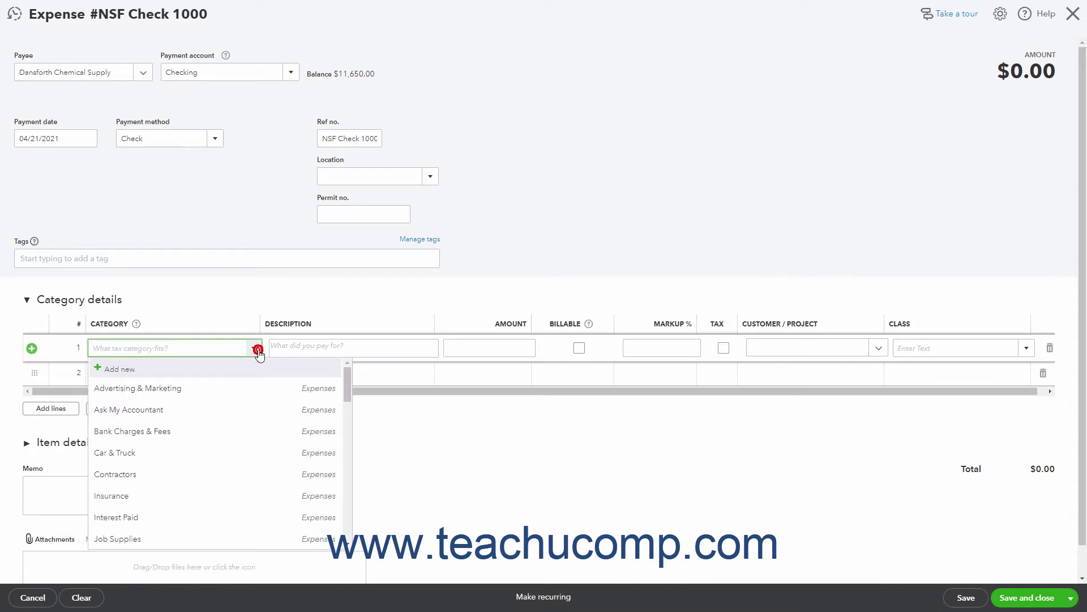
{"action": "scroll", "coordinate": [231, 402], "scroll_direction": "down", "scroll_amount": 5}
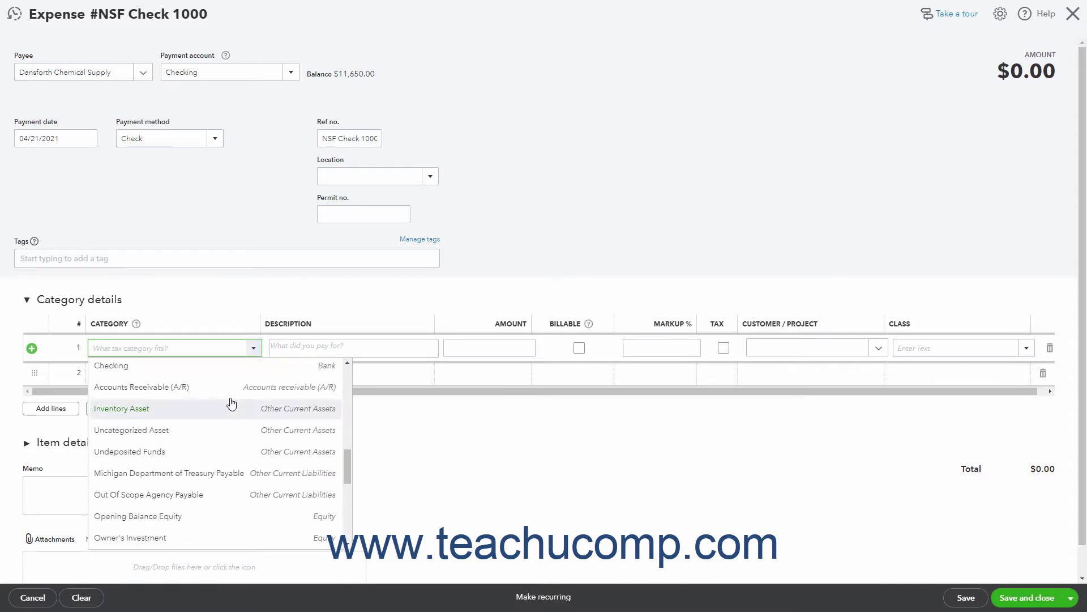
{"action": "left_click", "coordinate": [234, 388]}
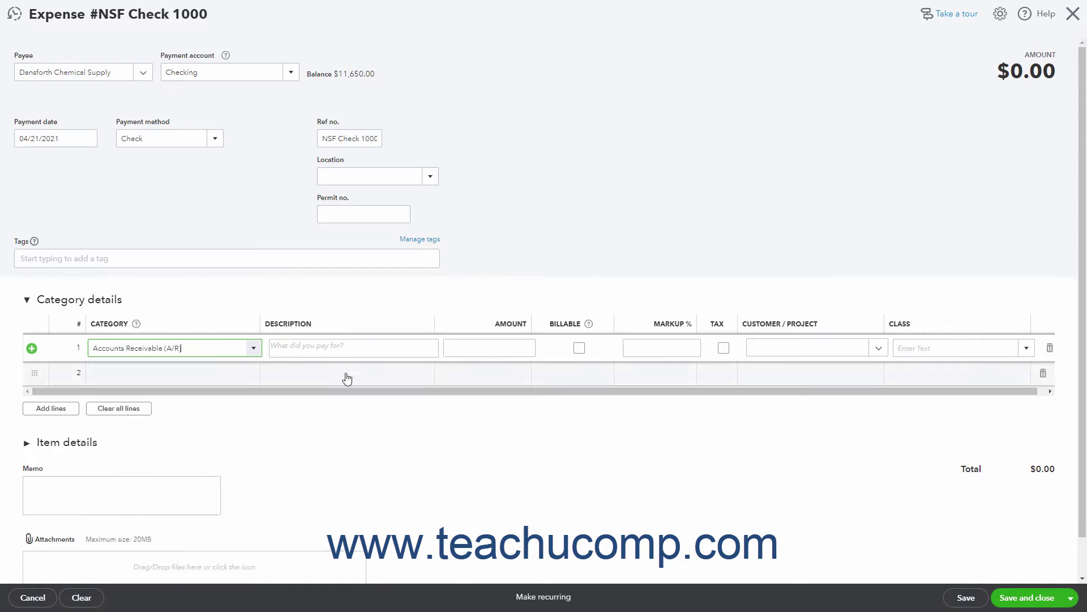
Copy the reference text "NSF Check 1000" into the description of the first category line.
{"action": "left_click", "coordinate": [355, 341]}
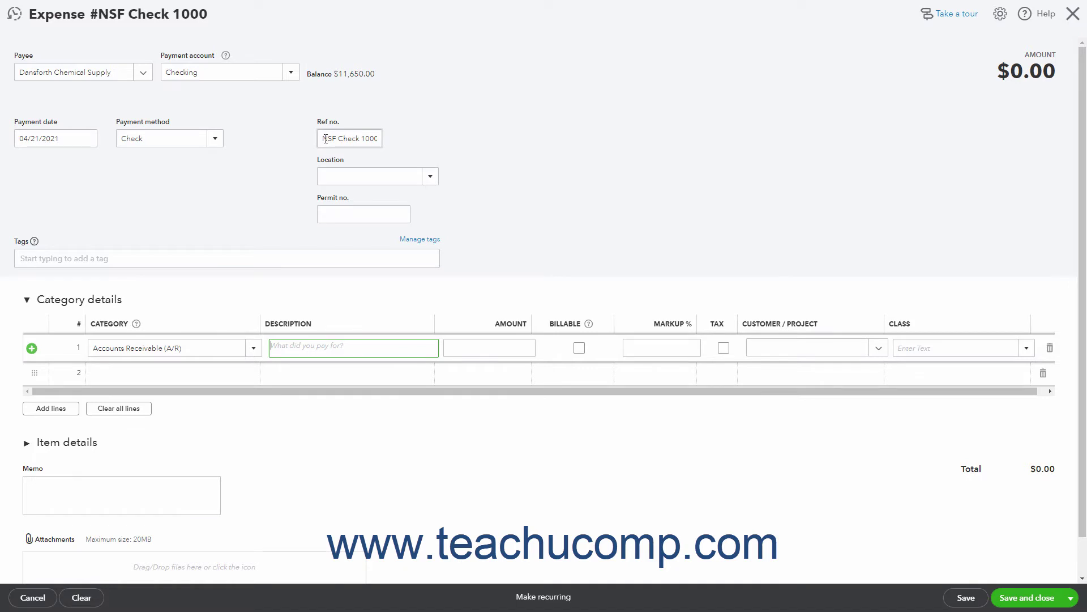
{"action": "left_click_drag", "start_coordinate": [324, 139], "coordinate": [451, 134]}
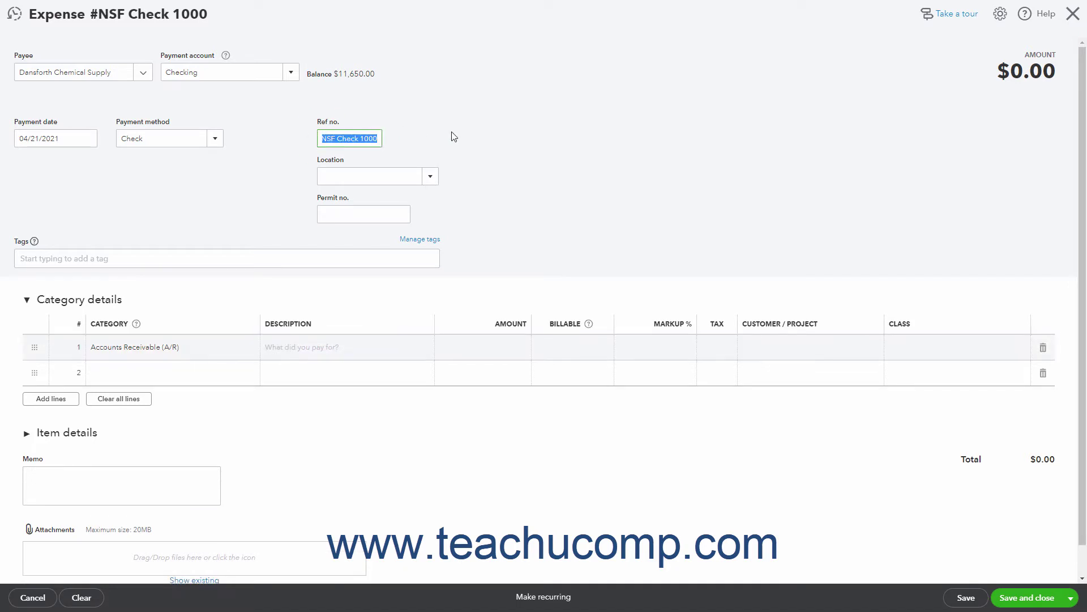
{"action": "right_click", "coordinate": [366, 140]}
{"action": "left_click", "coordinate": [387, 177]}
{"action": "left_click", "coordinate": [333, 347]}
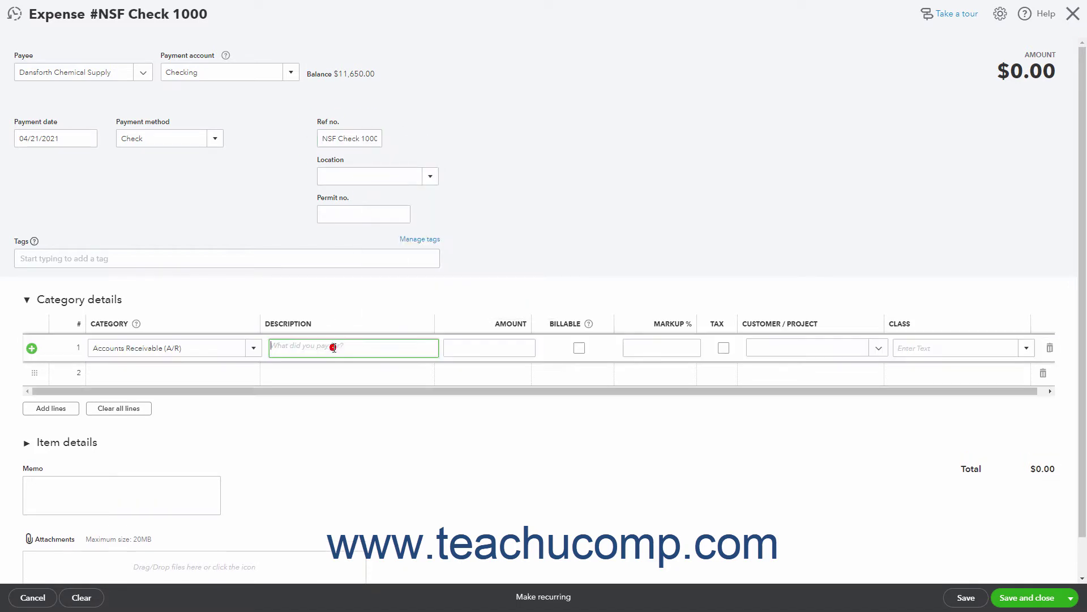
{"action": "right_click", "coordinate": [333, 347]}
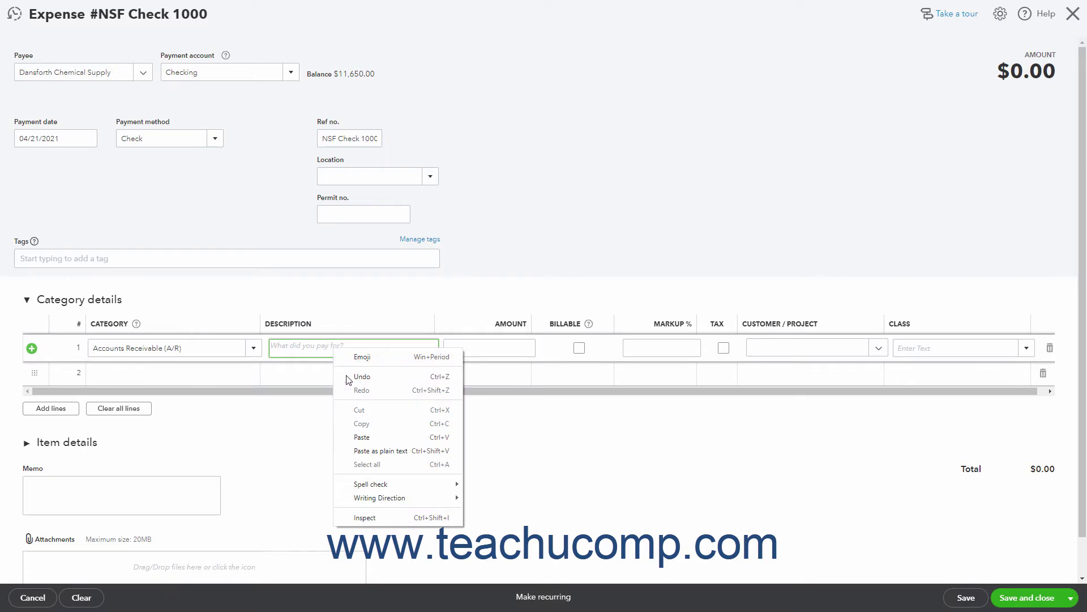
{"action": "left_click", "coordinate": [358, 437]}
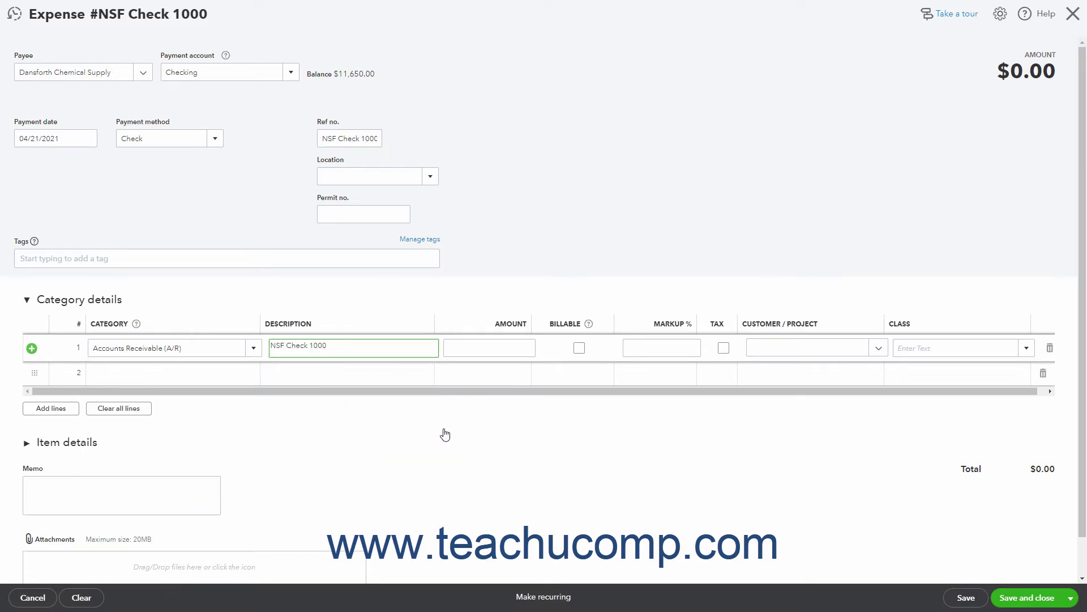
Set the first category line's amount to 330 and its customer to Dansforth Chemical Supply.
{"action": "left_click", "coordinate": [516, 346]}
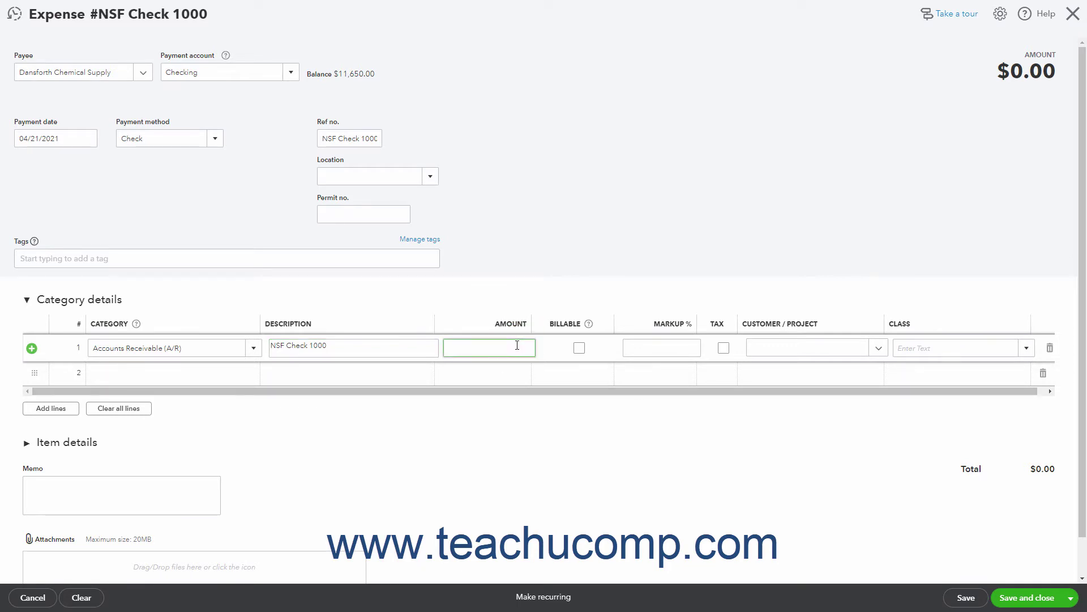
{"action": "type", "text": "330"}
{"action": "left_click", "coordinate": [879, 348]}
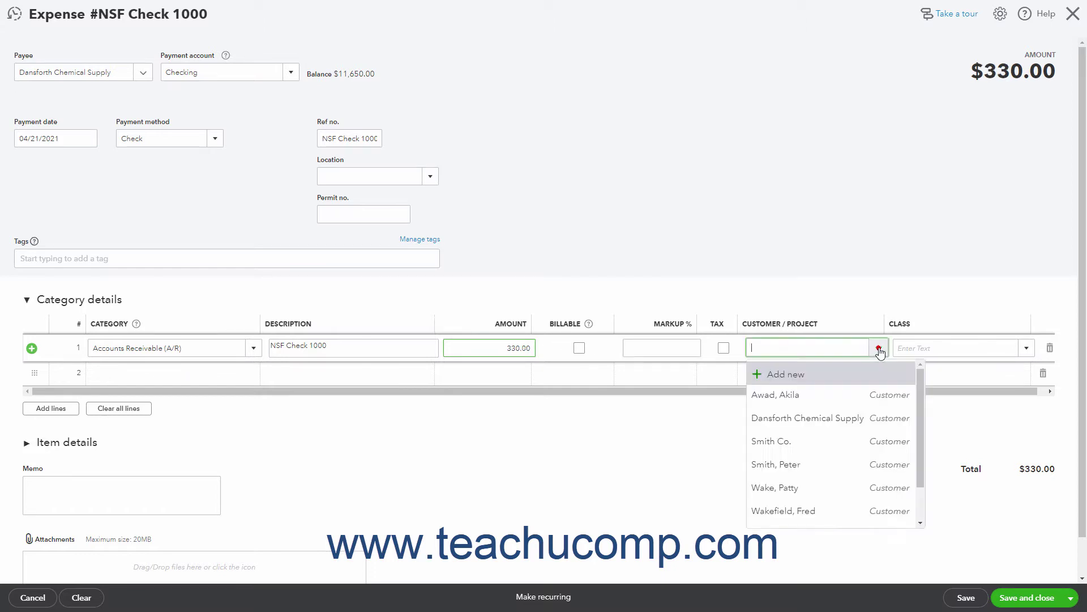
{"action": "left_click", "coordinate": [850, 419]}
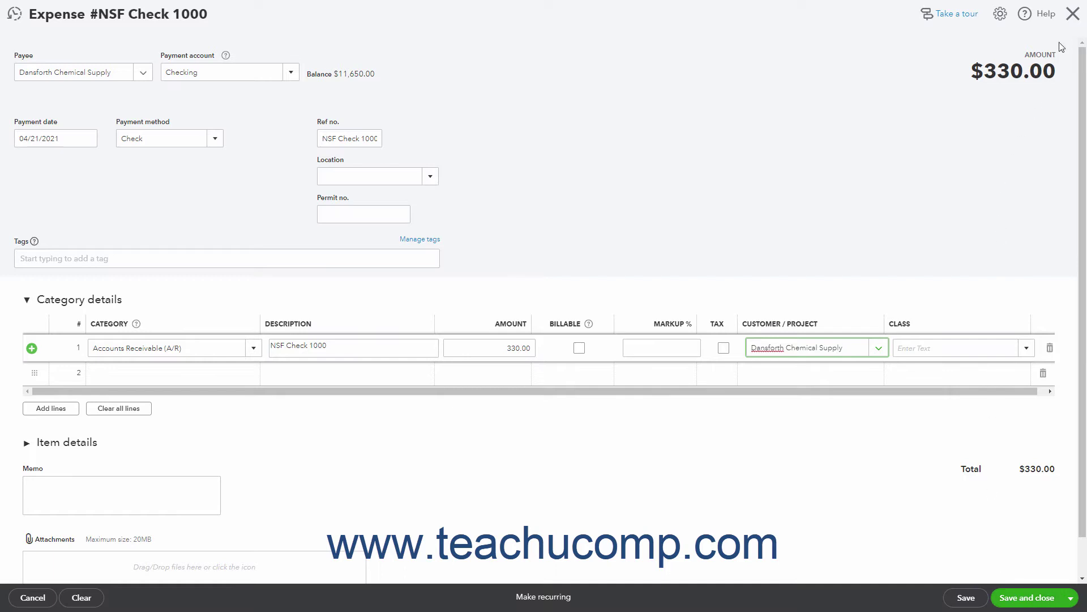
Close the expense without saving it.
{"action": "left_click", "coordinate": [1074, 14]}
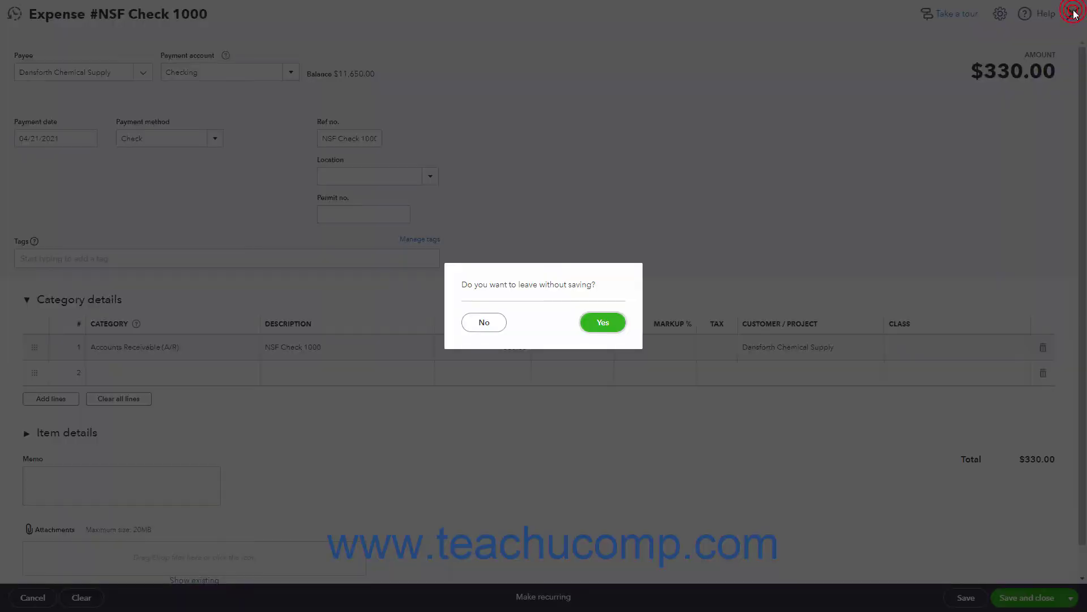
{"action": "left_click", "coordinate": [596, 326]}
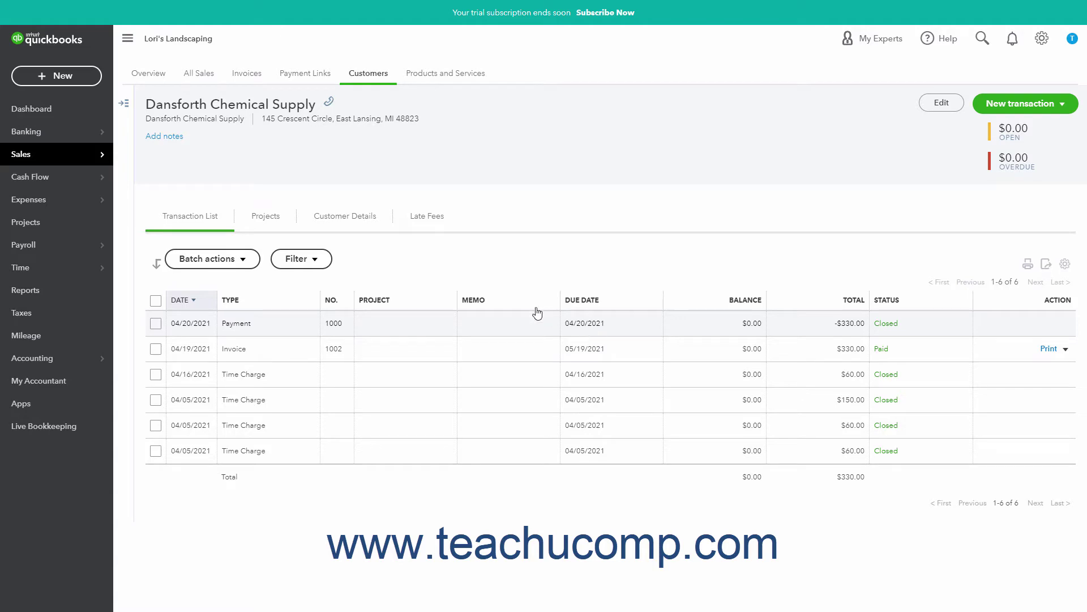
Start a new journal entry and set its journal date to 04/21/2021.
{"action": "left_click", "coordinate": [74, 79]}
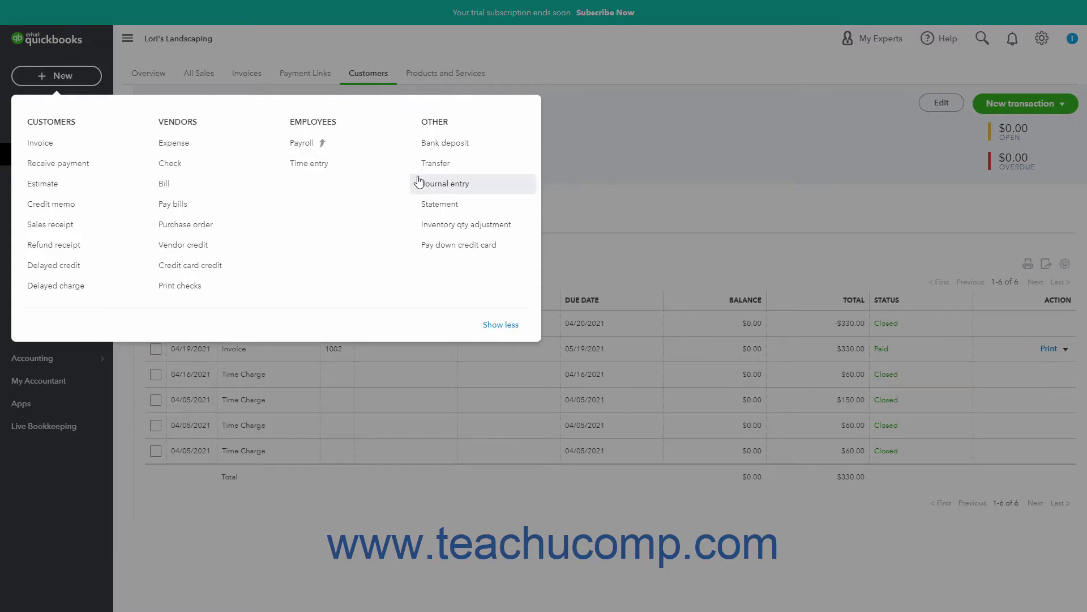
{"action": "left_click", "coordinate": [456, 185]}
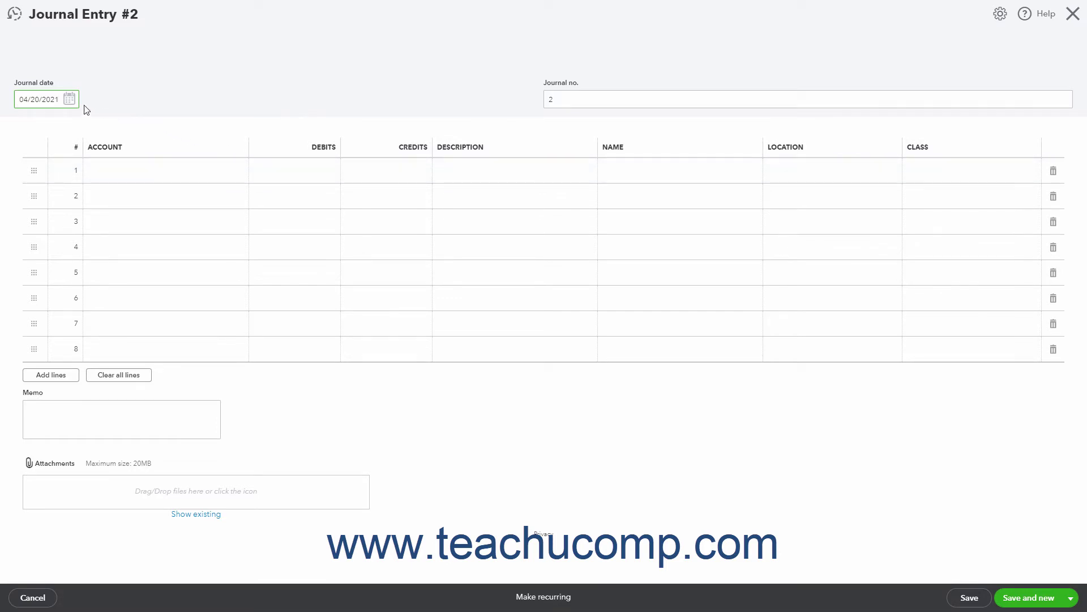
{"action": "left_click", "coordinate": [70, 99]}
{"action": "left_click", "coordinate": [73, 203]}
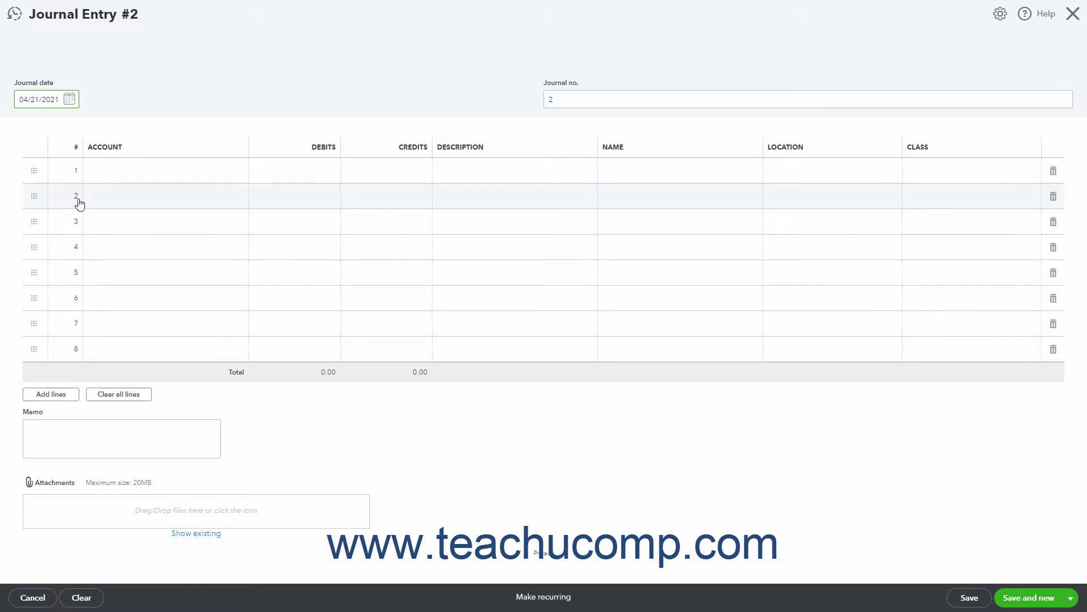
On line 1 of the journal entry, choose the Accounts Receivable (A/R) account and enter a debit of 330.
{"action": "left_click", "coordinate": [109, 175]}
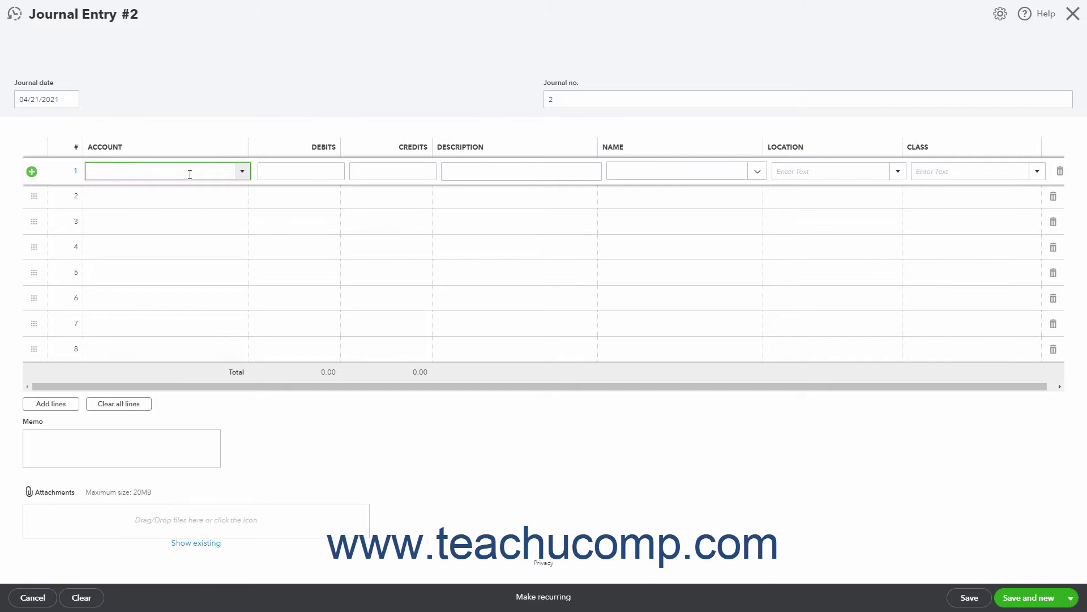
{"action": "left_click", "coordinate": [242, 172]}
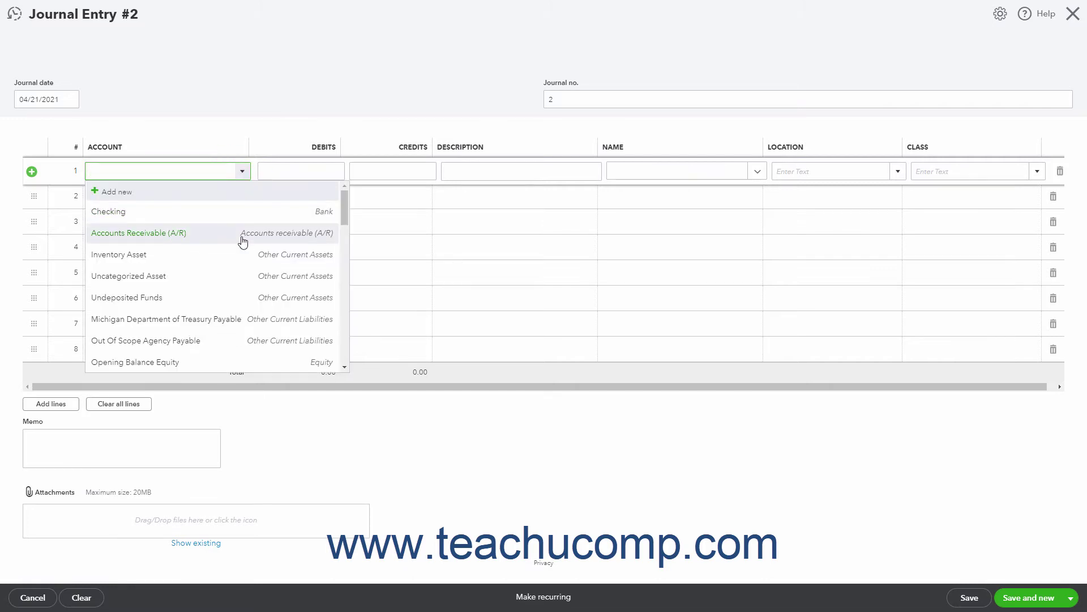
{"action": "left_click", "coordinate": [243, 241]}
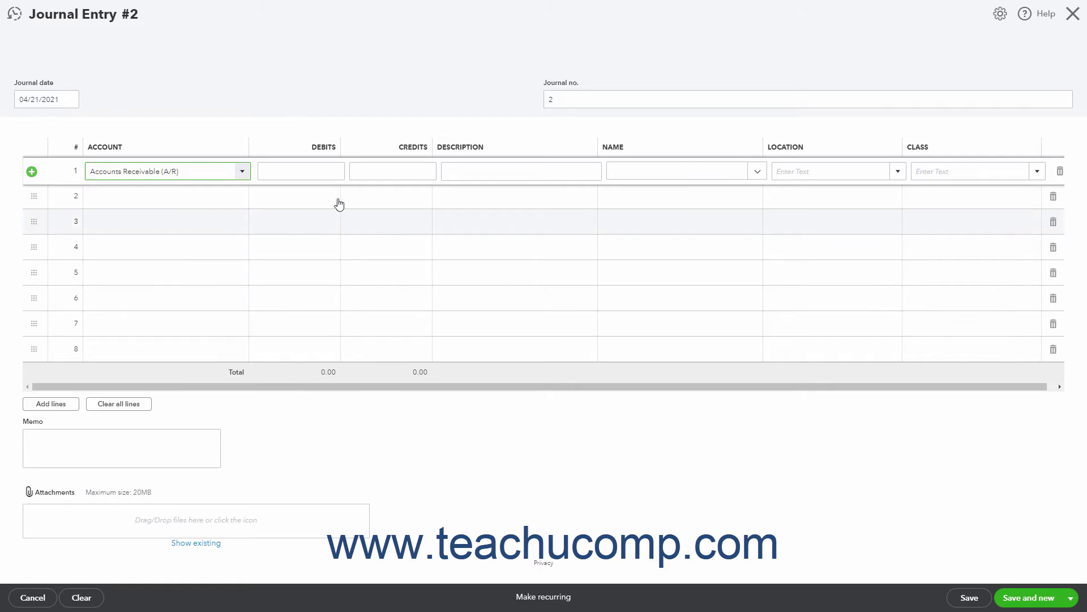
{"action": "left_click", "coordinate": [325, 173]}
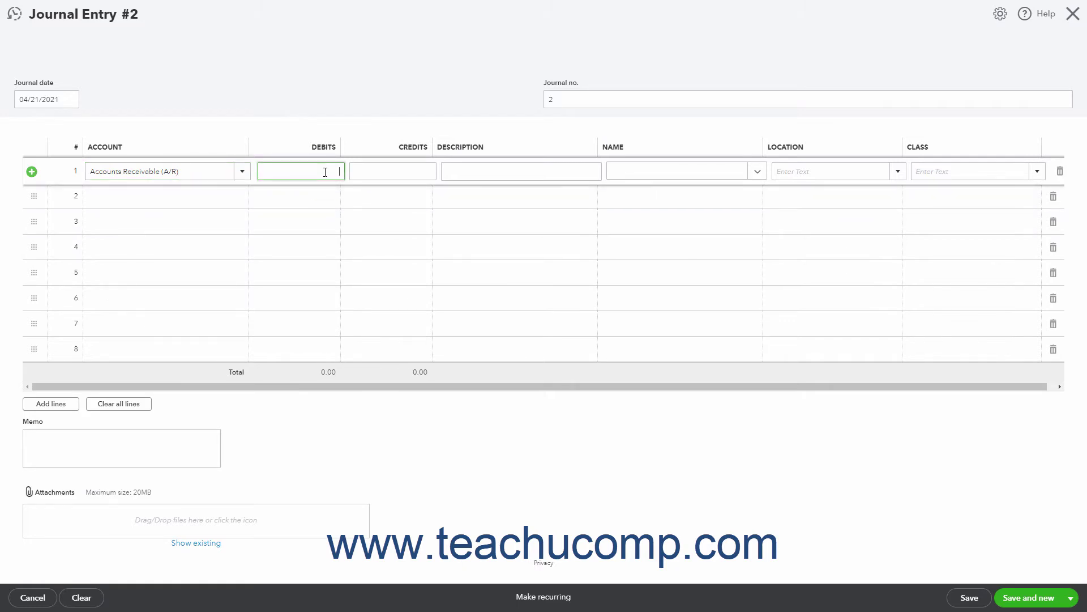
{"action": "type", "text": "330"}
{"action": "left_click", "coordinate": [350, 176]}
Describe line 1 as "NSF Check 1000" and assign it to the customer Dansforth Chemical Supply.
{"action": "left_click", "coordinate": [463, 170]}
{"action": "type", "text": "NSF Check 1000"}
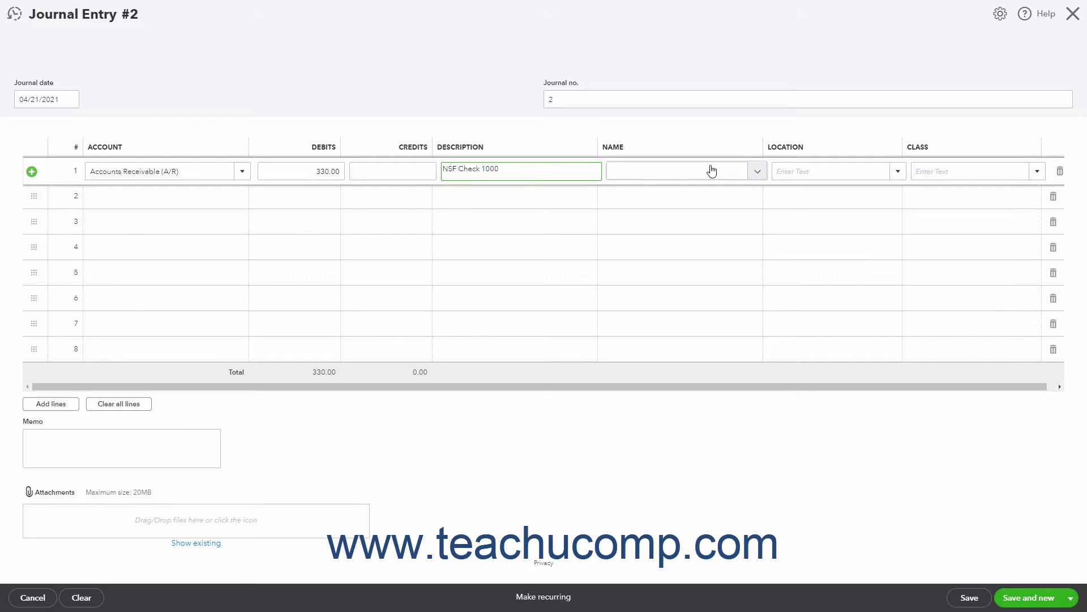
{"action": "left_click", "coordinate": [752, 168]}
{"action": "left_click", "coordinate": [689, 241]}
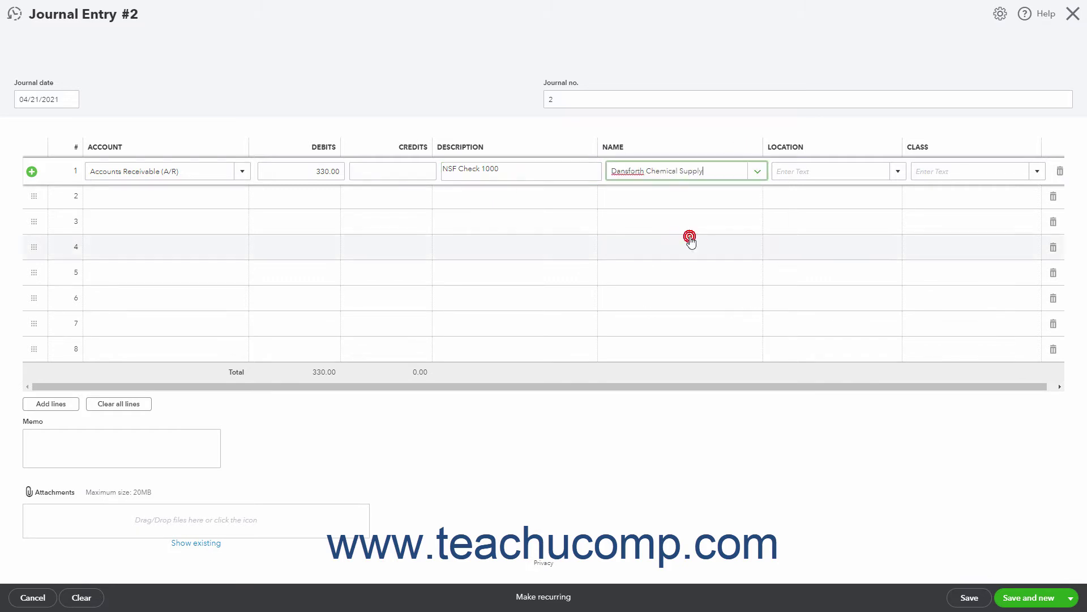
Choose Checking as the account for the offsetting credit on line 2, and save and close the journal entry.
{"action": "left_click", "coordinate": [204, 196]}
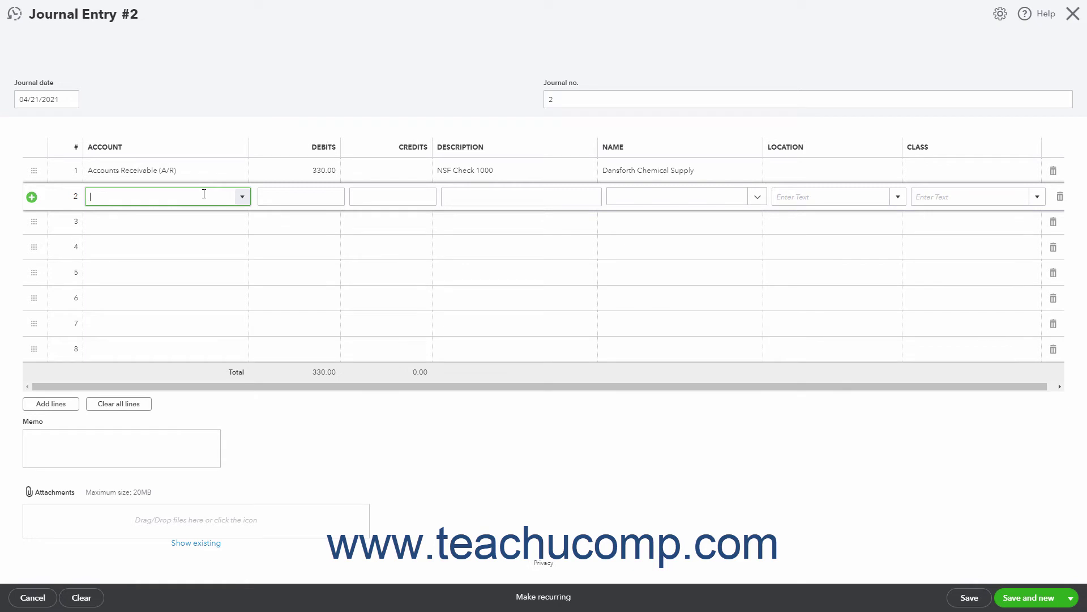
{"action": "left_click", "coordinate": [242, 196]}
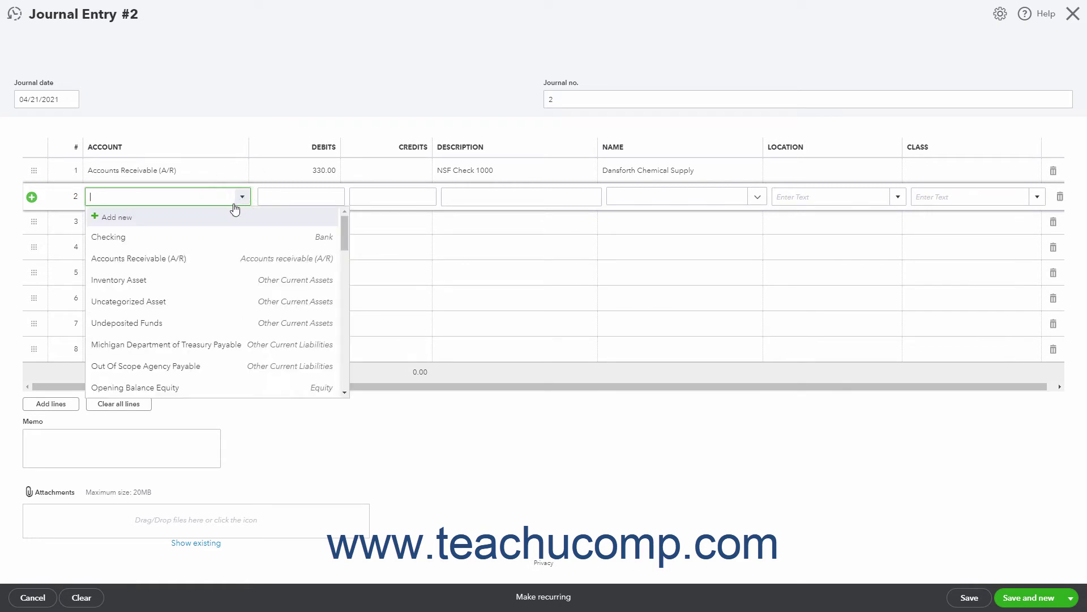
{"action": "left_click", "coordinate": [219, 235]}
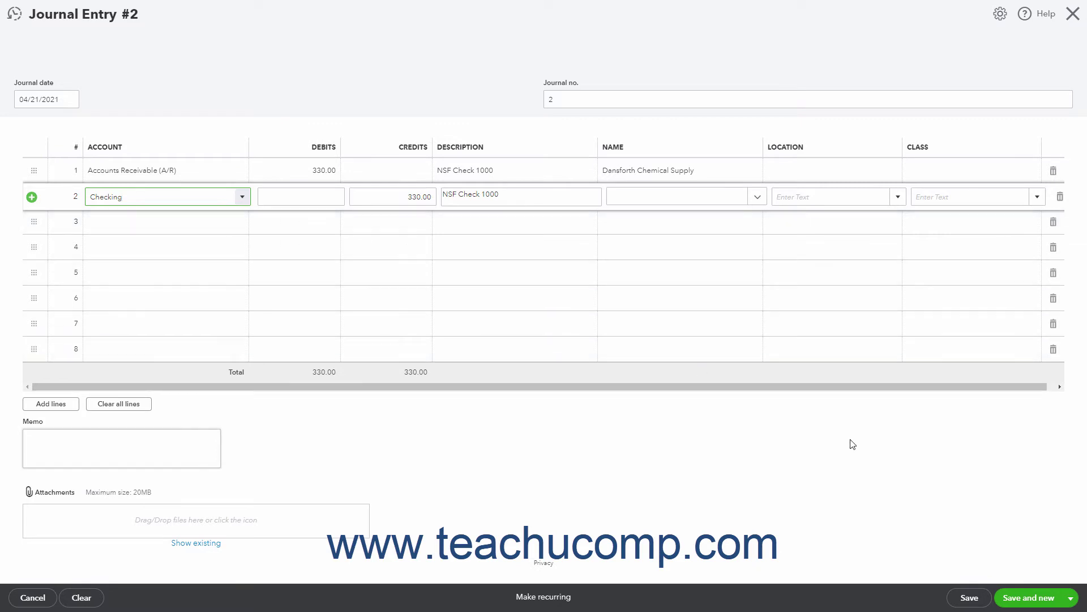
{"action": "left_click", "coordinate": [1069, 597]}
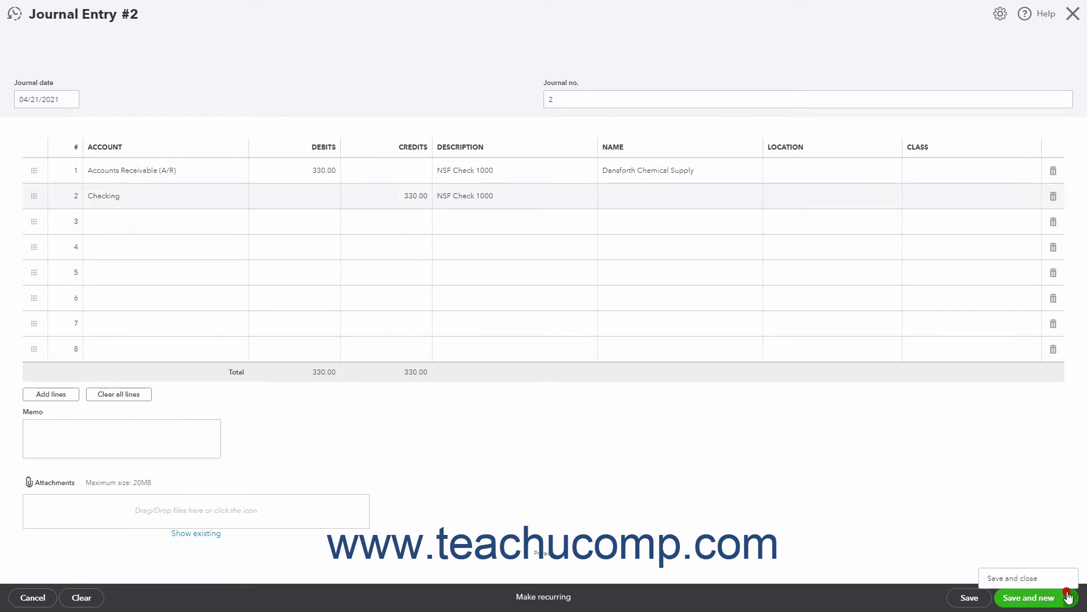
{"action": "left_click", "coordinate": [1039, 579]}
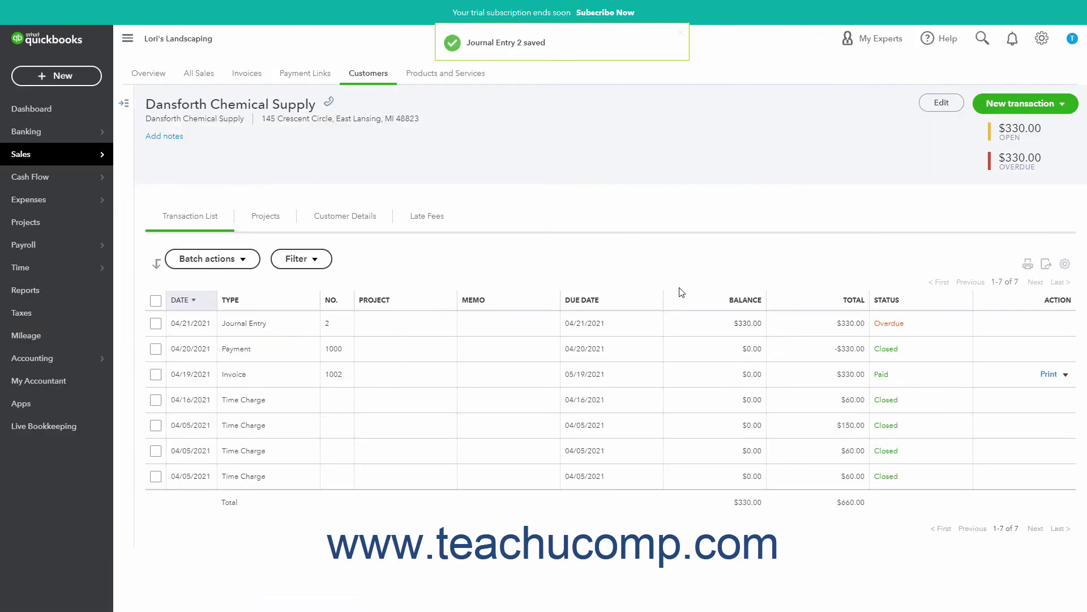
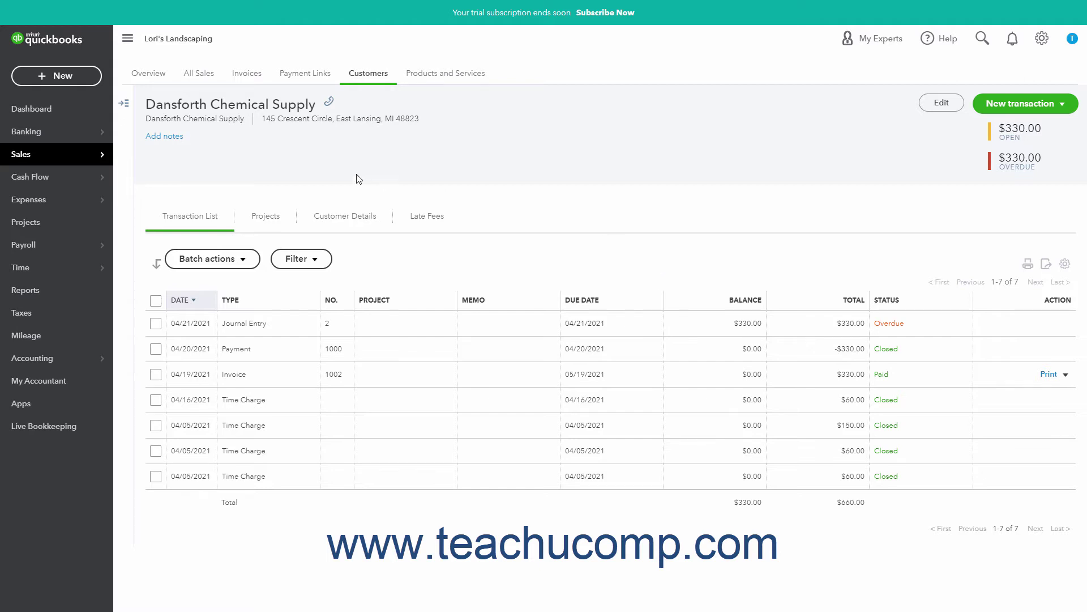
Open payment 1000 from the transaction list of the customer Dansforth Chemical Supply.
{"action": "mouse_move", "coordinate": [85, 155]}
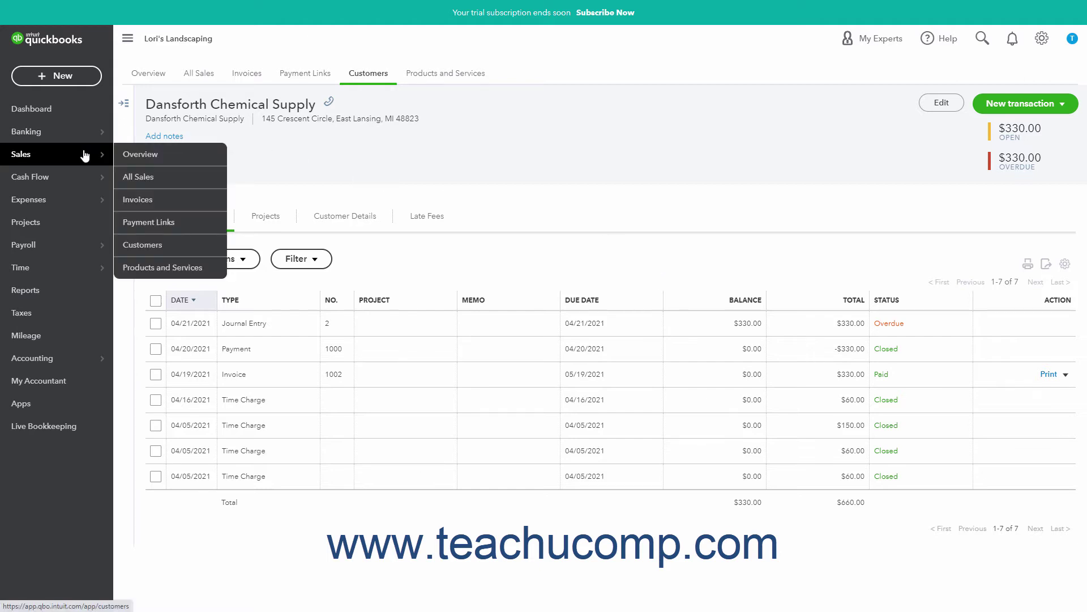
{"action": "left_click", "coordinate": [140, 245]}
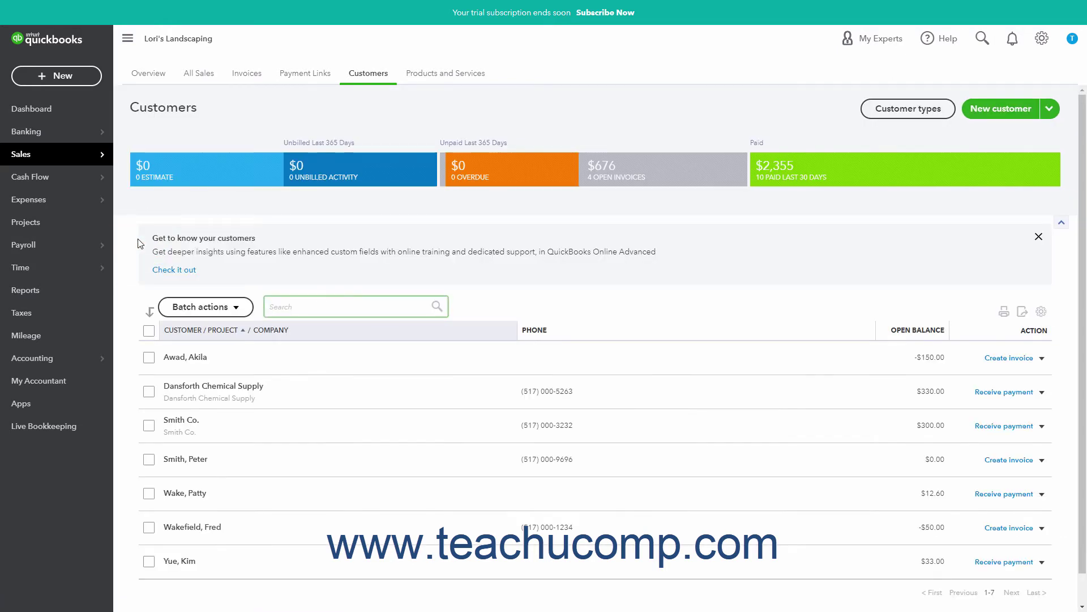
{"action": "left_click", "coordinate": [214, 387]}
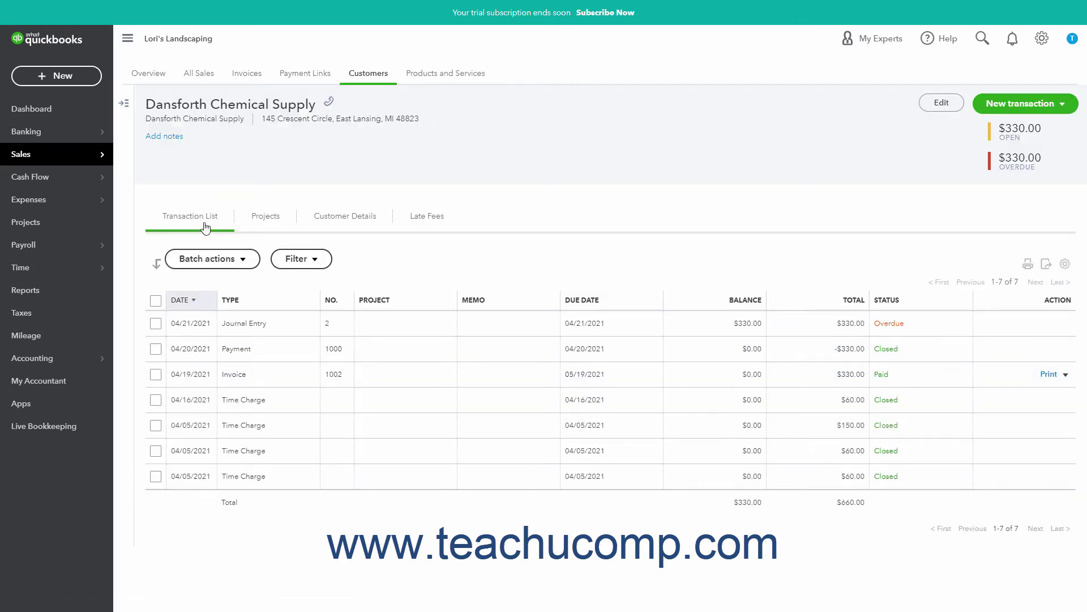
{"action": "left_click", "coordinate": [205, 227]}
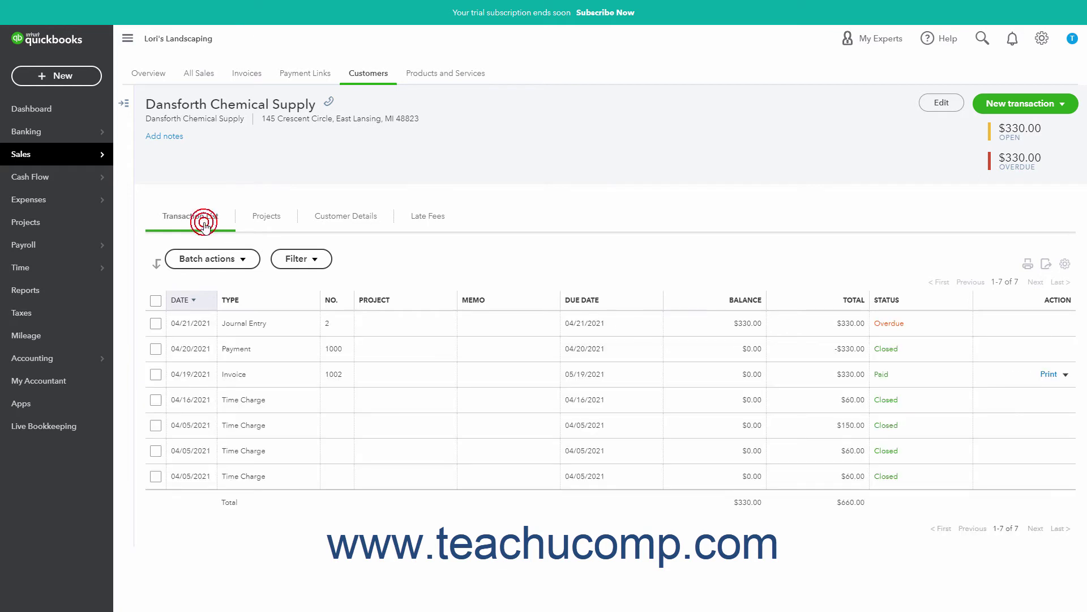
{"action": "left_click", "coordinate": [306, 348]}
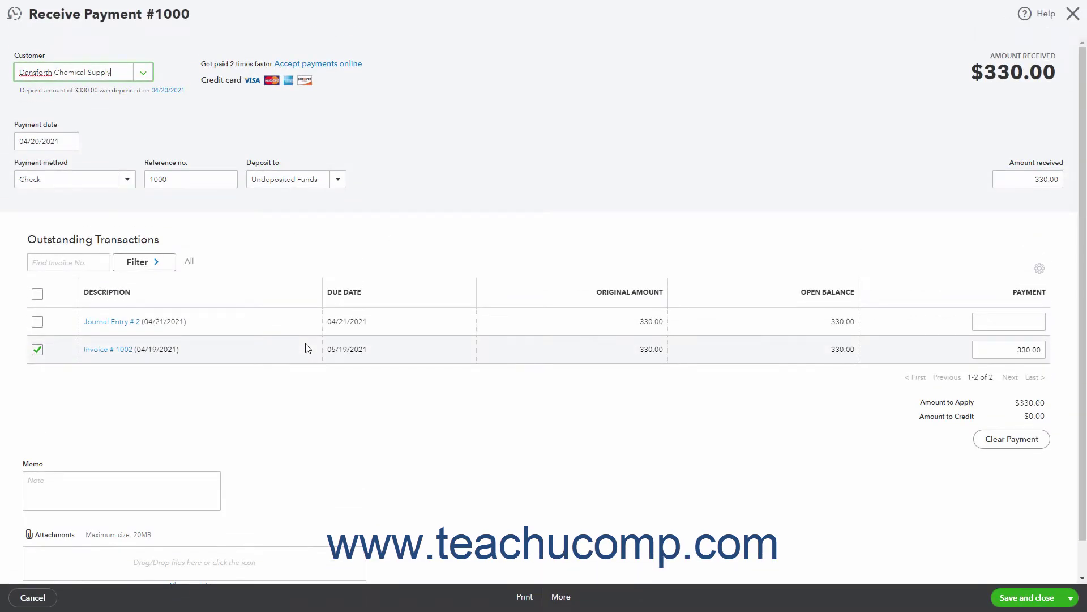
Reapply payment 1000 from Invoice # 1002 to Journal Entry # 2, then save and close it, accepting the change to linked transactions.
{"action": "left_click", "coordinate": [38, 350]}
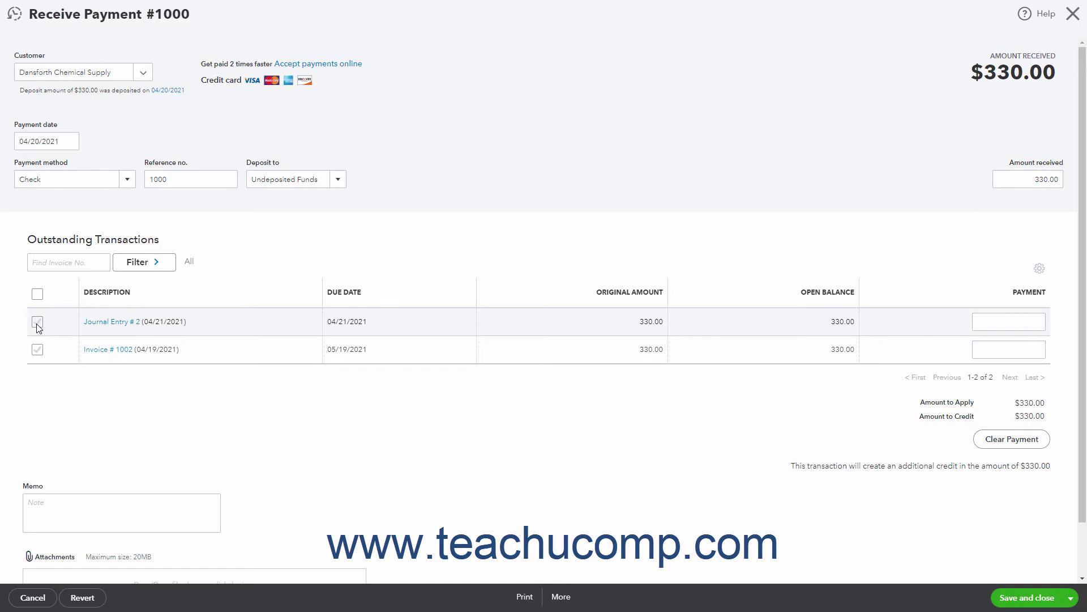
{"action": "left_click", "coordinate": [37, 323]}
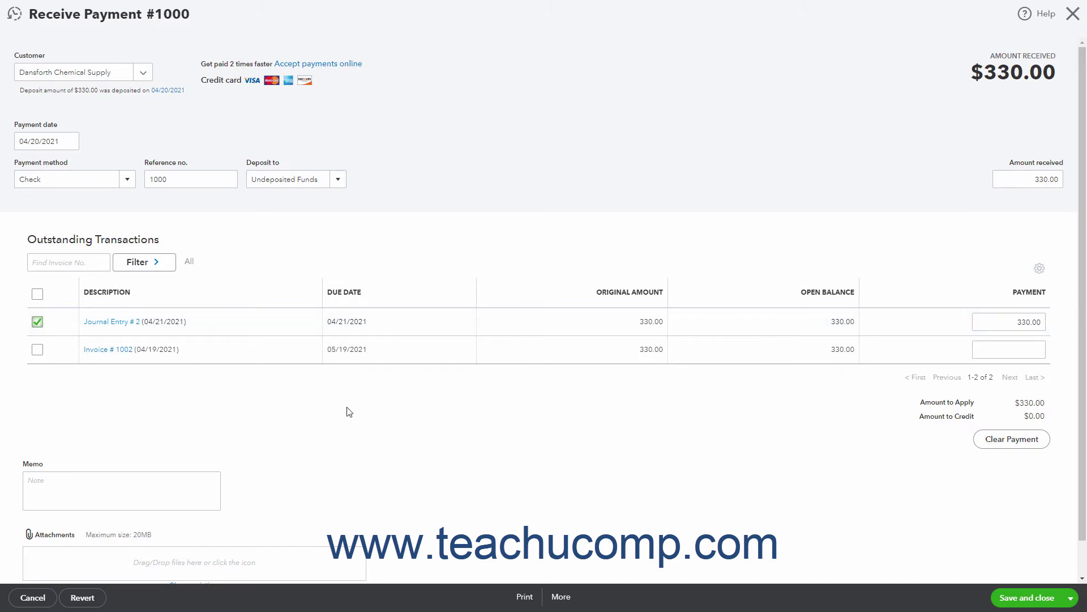
{"action": "left_click", "coordinate": [1022, 599]}
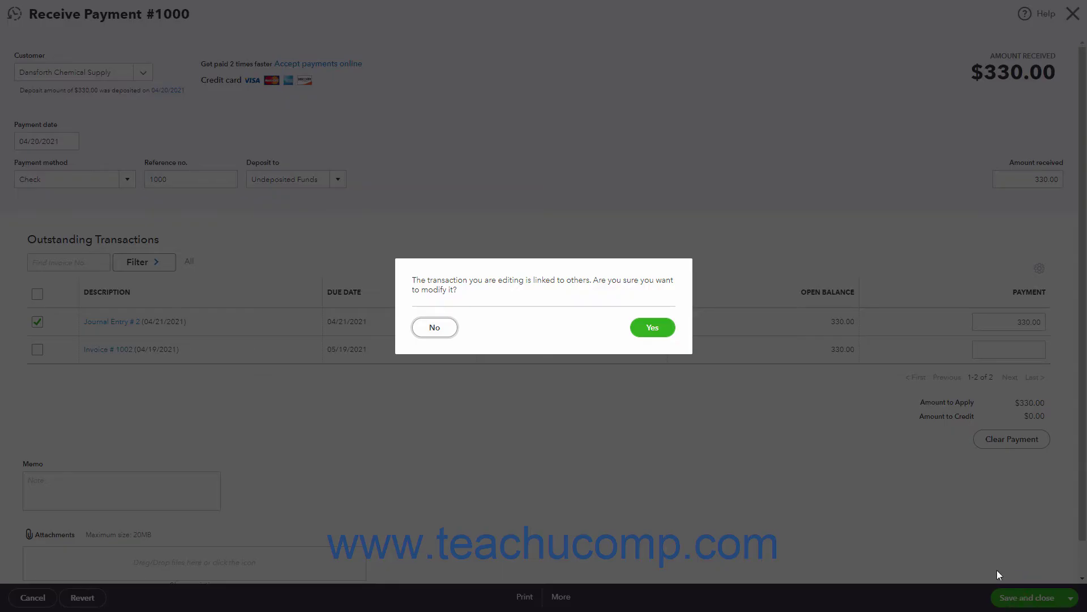
{"action": "left_click", "coordinate": [652, 328]}
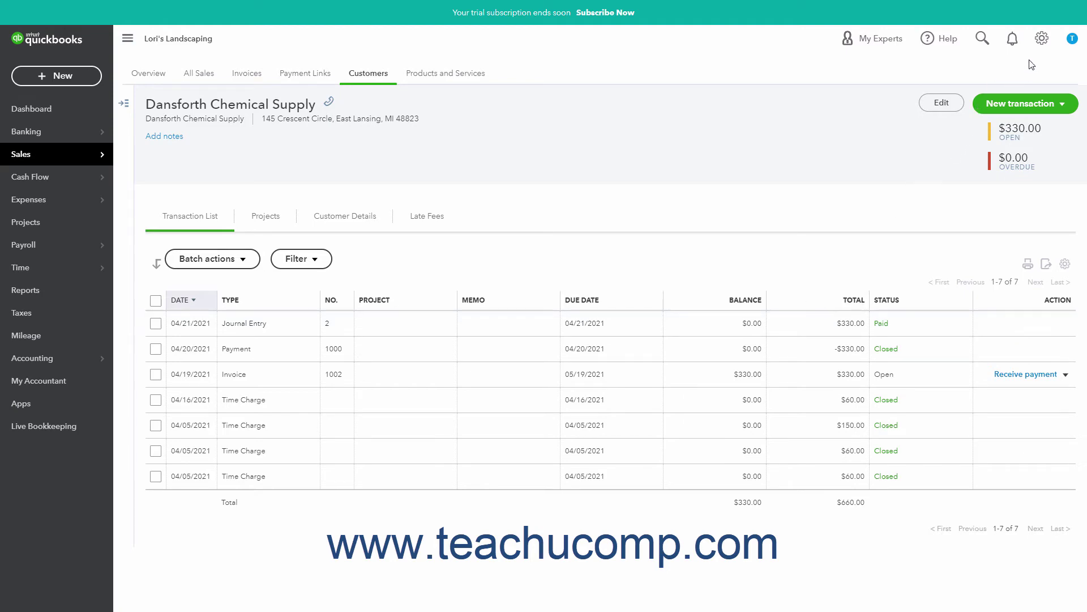
Go to the Products and Services list and view the Bounced check fee item's details.
{"action": "left_click", "coordinate": [1041, 40]}
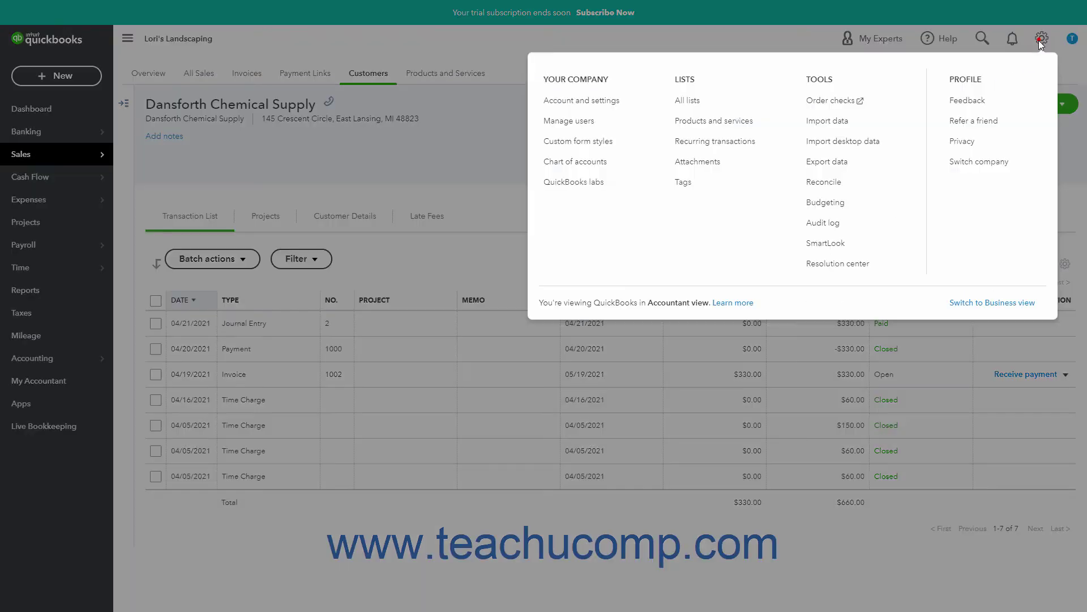
{"action": "left_click", "coordinate": [674, 121]}
{"action": "left_click", "coordinate": [306, 415]}
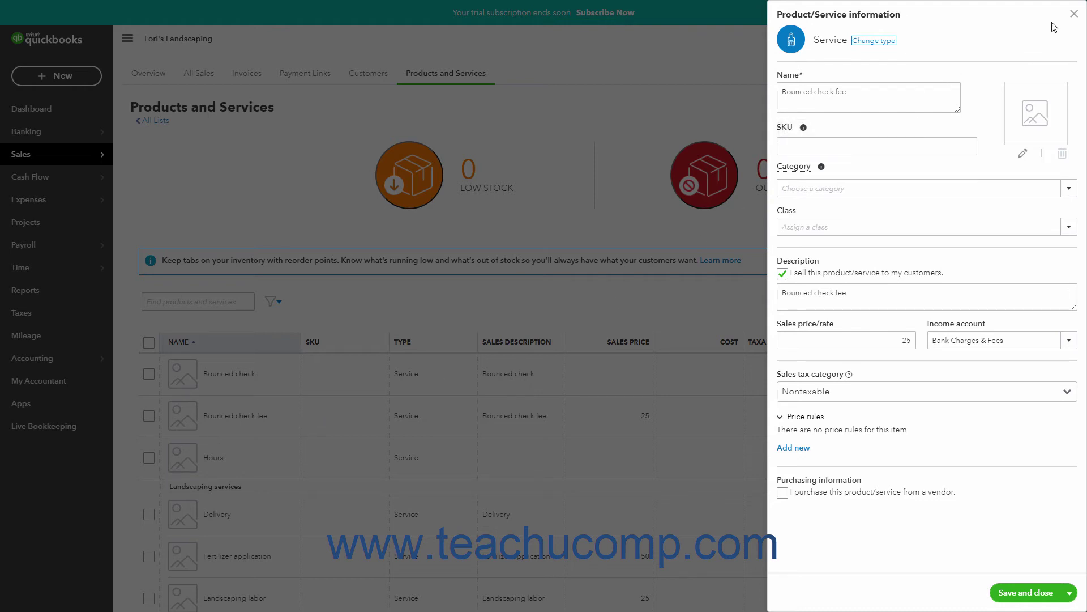
{"action": "left_click", "coordinate": [1074, 14]}
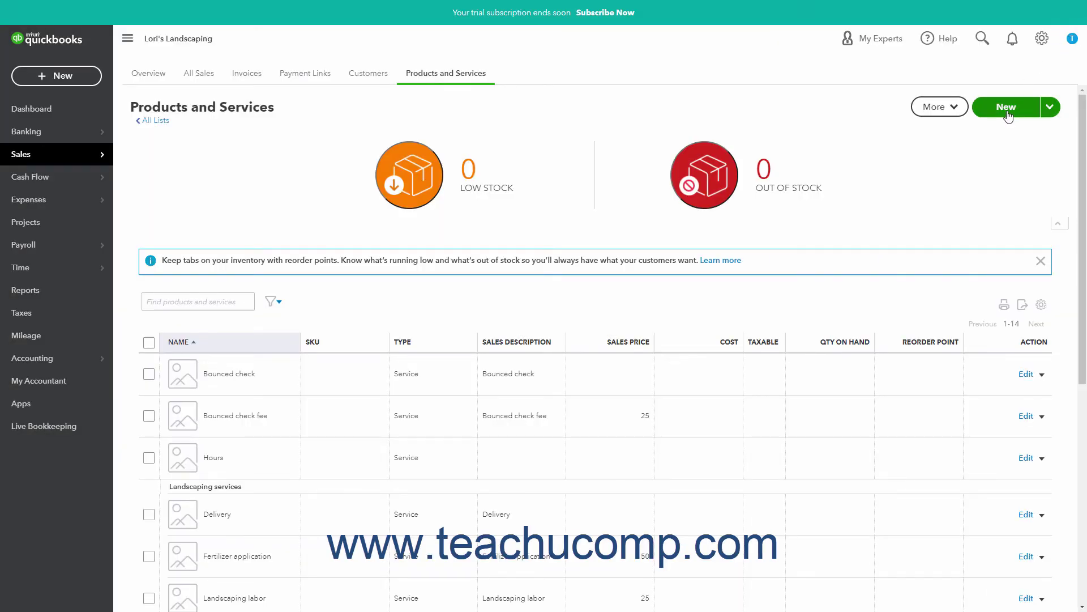
{"action": "left_click", "coordinate": [1037, 46]}
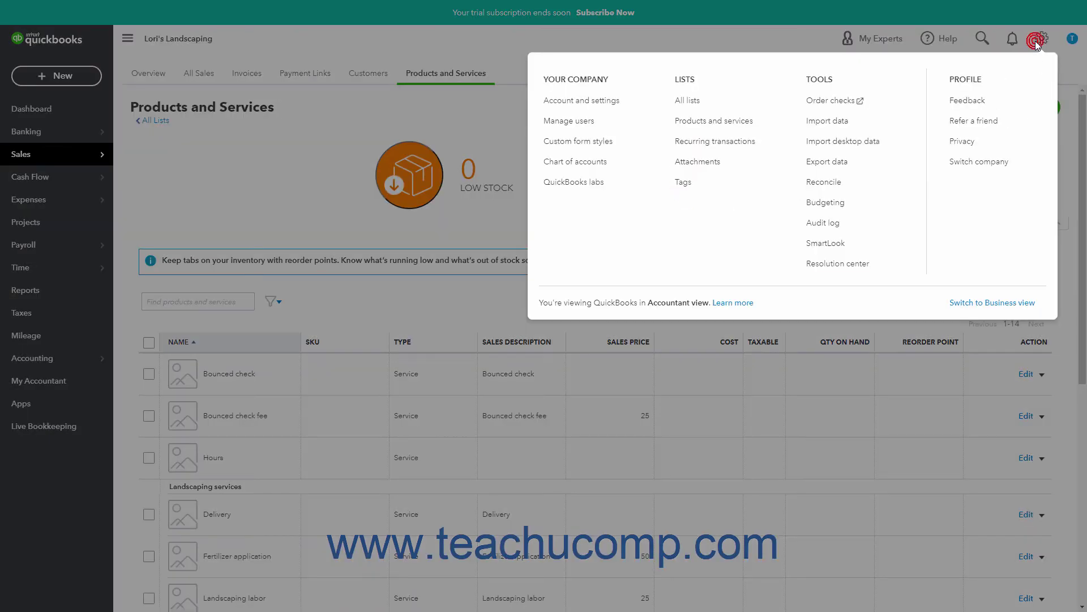
{"action": "left_click", "coordinate": [761, 124]}
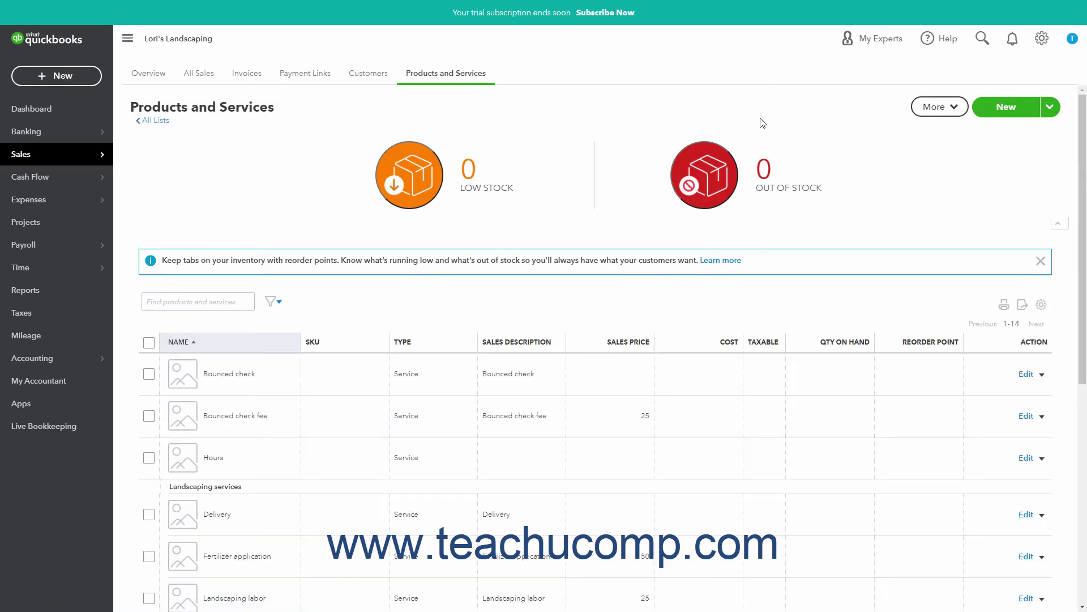
{"action": "left_click", "coordinate": [1009, 112]}
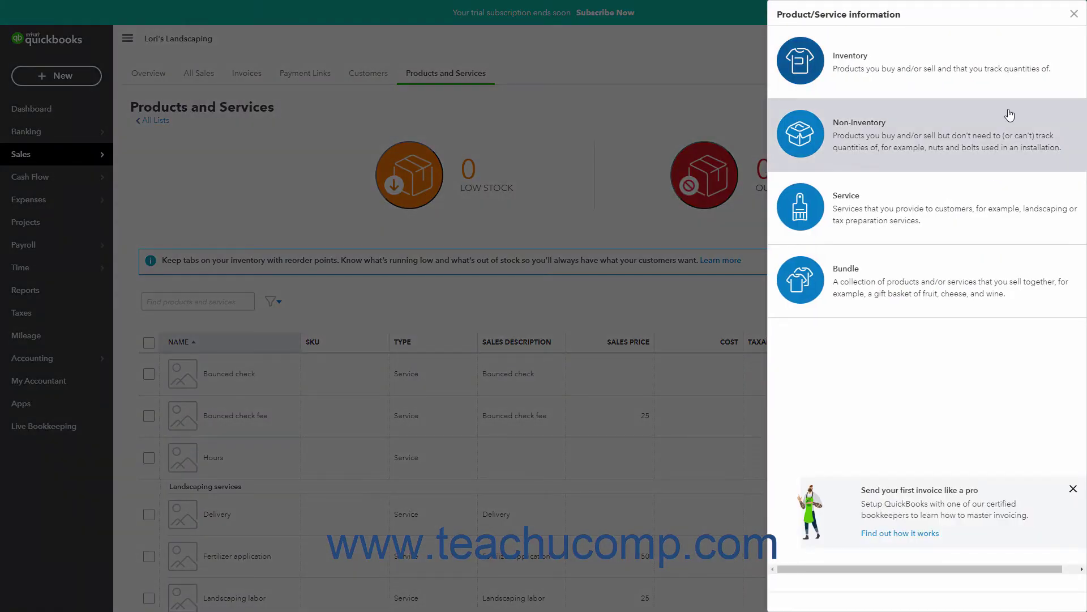
{"action": "left_click", "coordinate": [935, 209]}
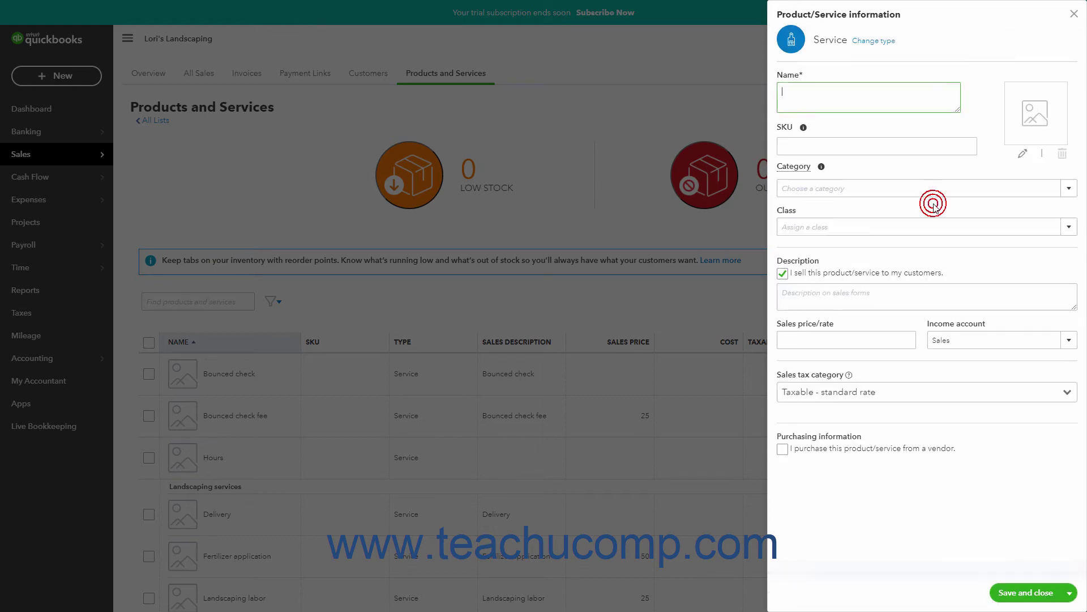
{"action": "left_click", "coordinate": [1072, 16]}
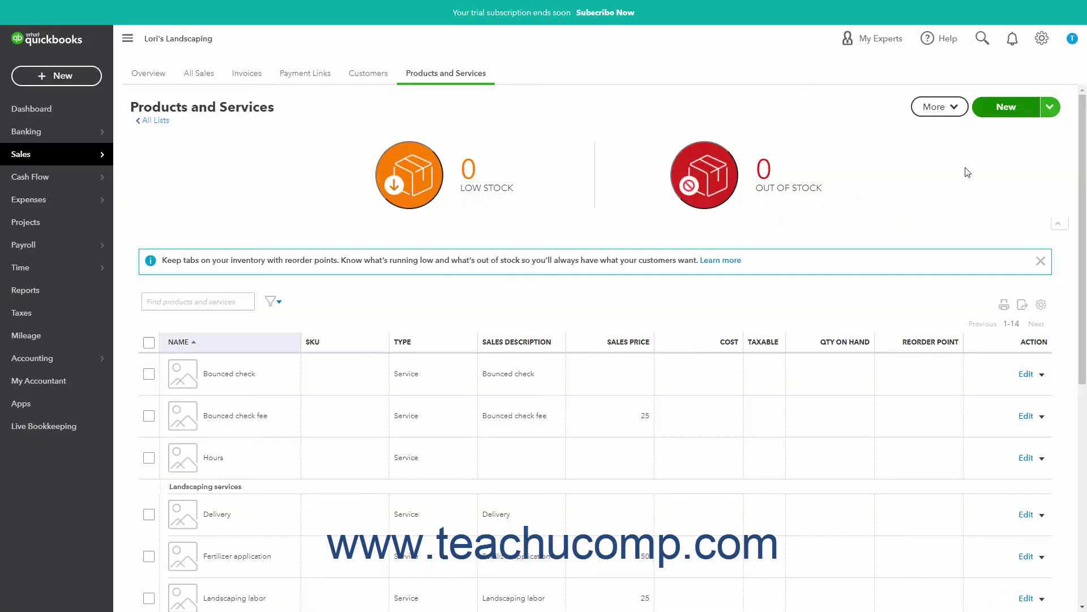
Examine the Bounced check fee item's name, sales description, income account and sales tax category, and close it without saving.
{"action": "left_click", "coordinate": [294, 411]}
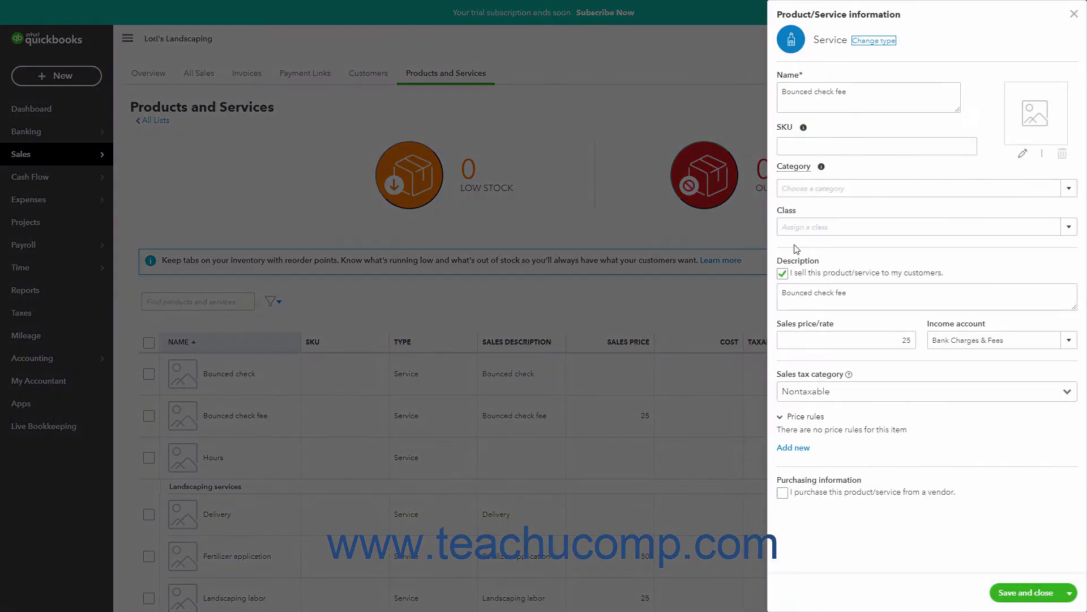
{"action": "triple_click", "coordinate": [854, 97]}
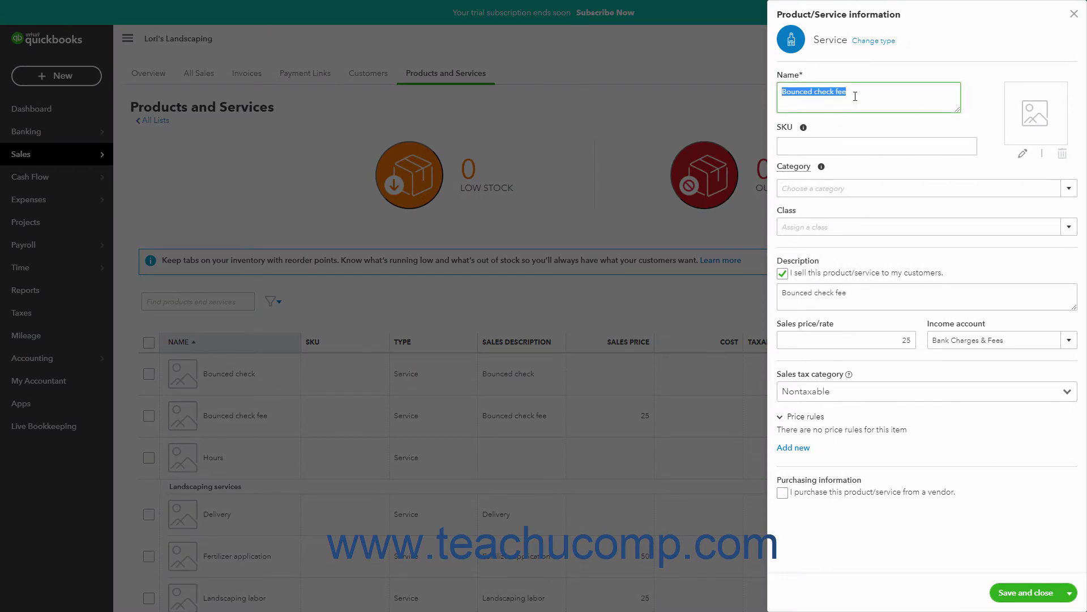
{"action": "triple_click", "coordinate": [988, 300]}
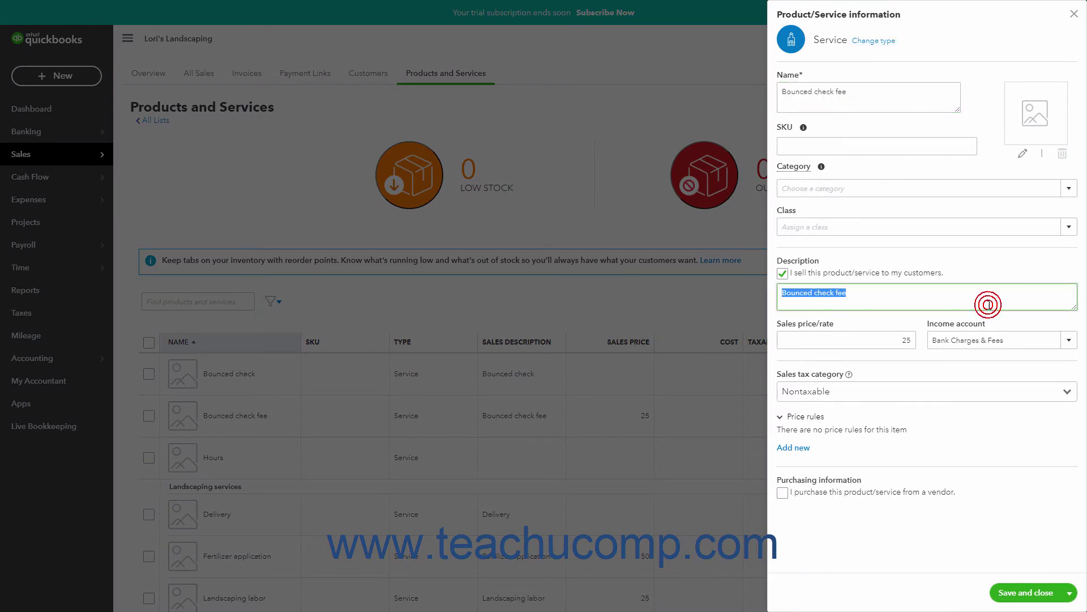
{"action": "left_click", "coordinate": [1070, 342]}
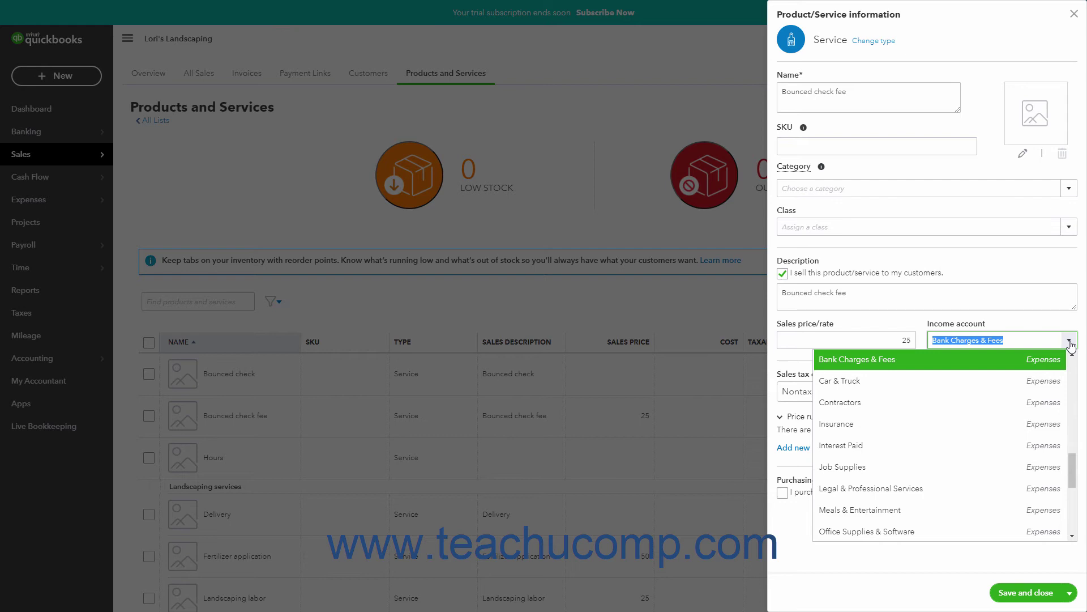
{"action": "left_click", "coordinate": [1071, 342]}
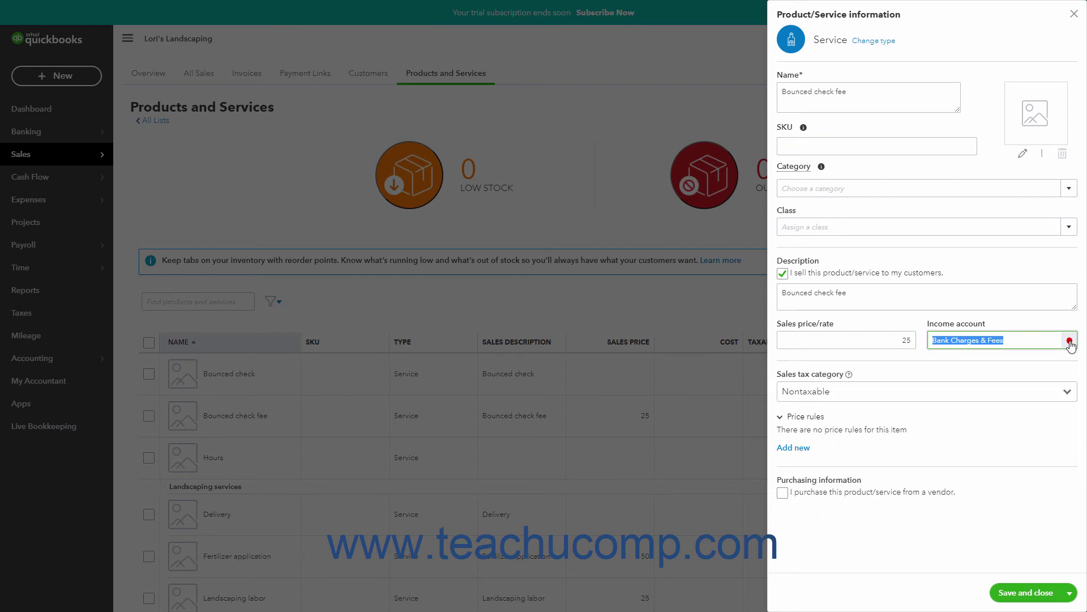
{"action": "left_click", "coordinate": [1068, 396]}
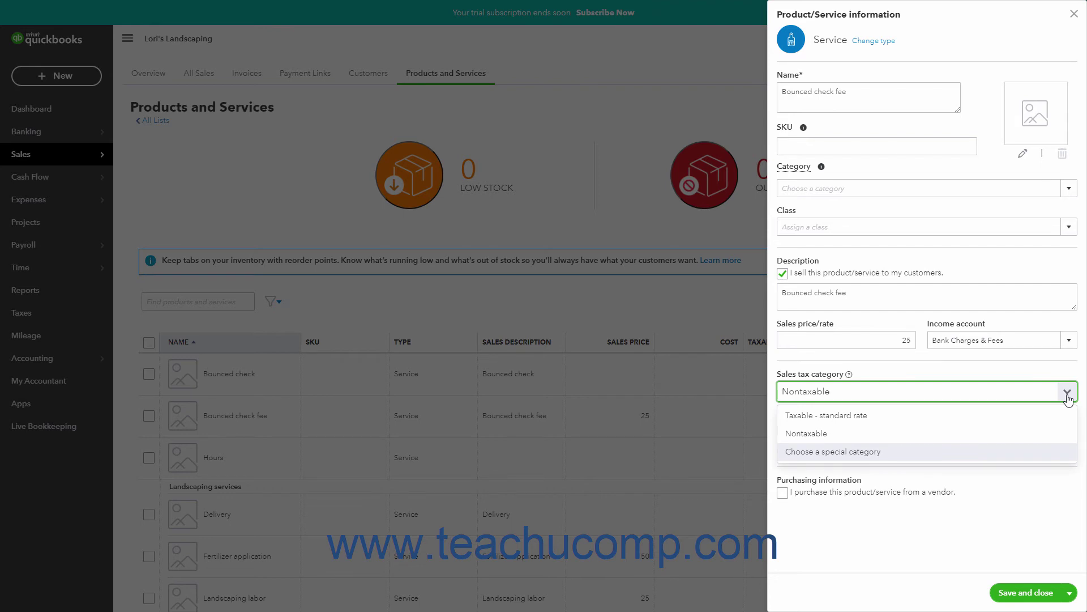
{"action": "left_click", "coordinate": [1067, 398]}
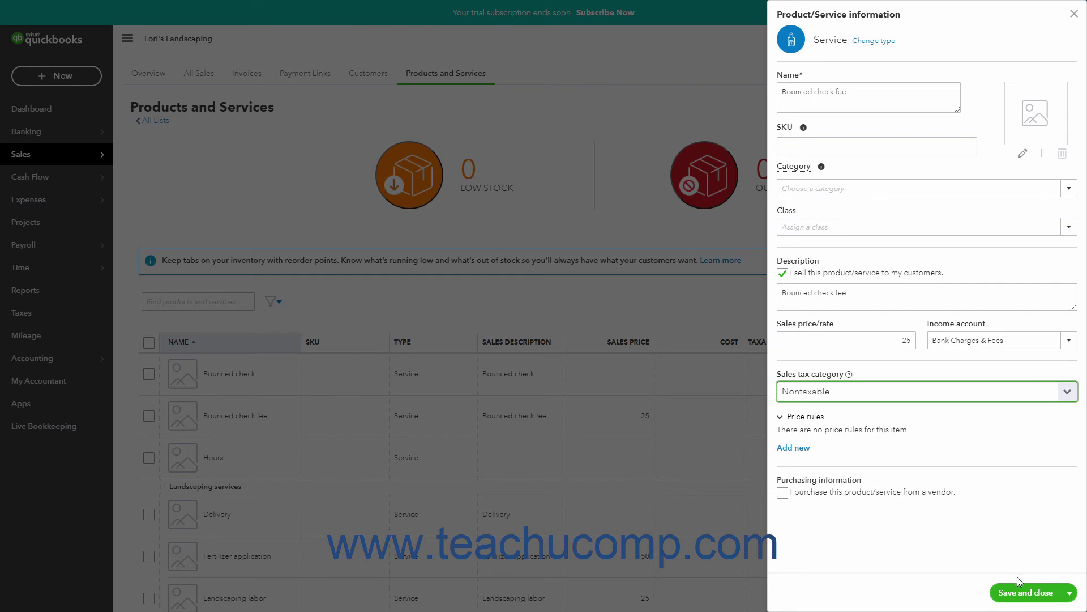
{"action": "left_click", "coordinate": [1073, 14]}
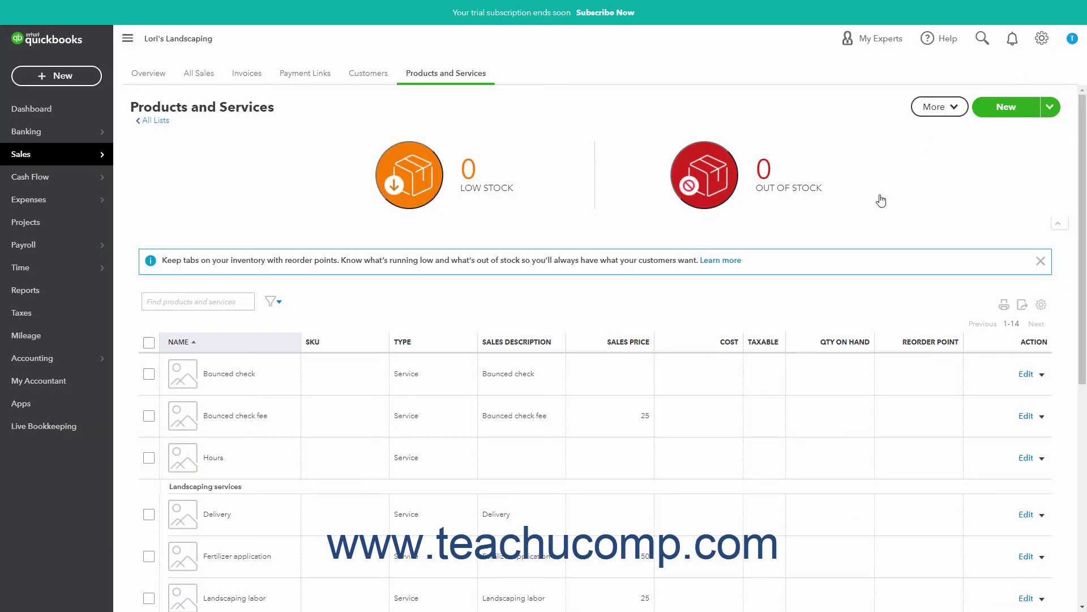
Create a new invoice for the customer Dansforth Chemical Supply with the invoice date 04/21/2021.
{"action": "left_click", "coordinate": [82, 79]}
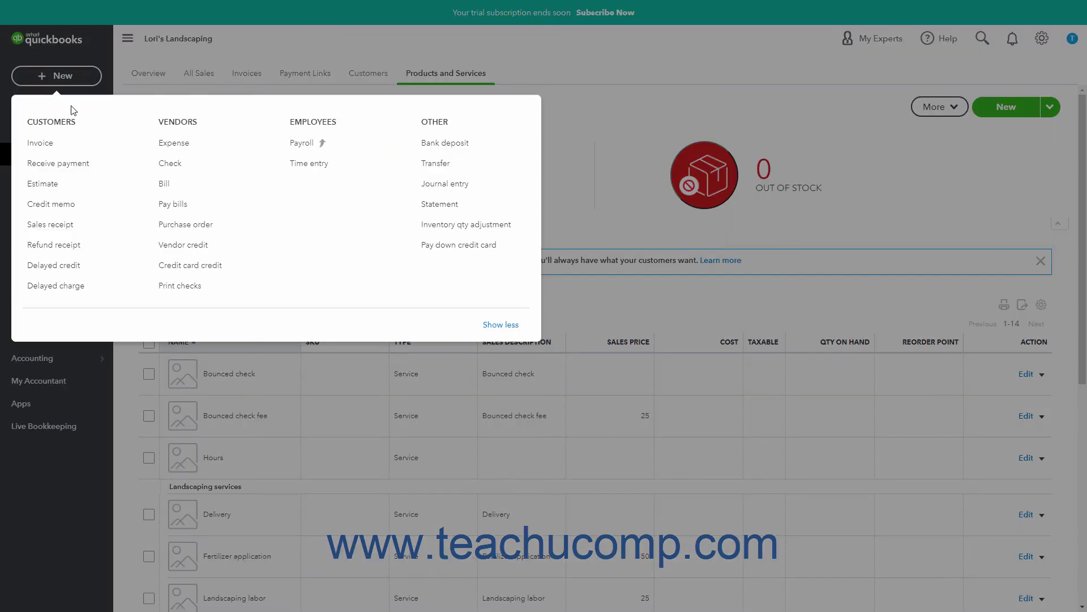
{"action": "left_click", "coordinate": [60, 144]}
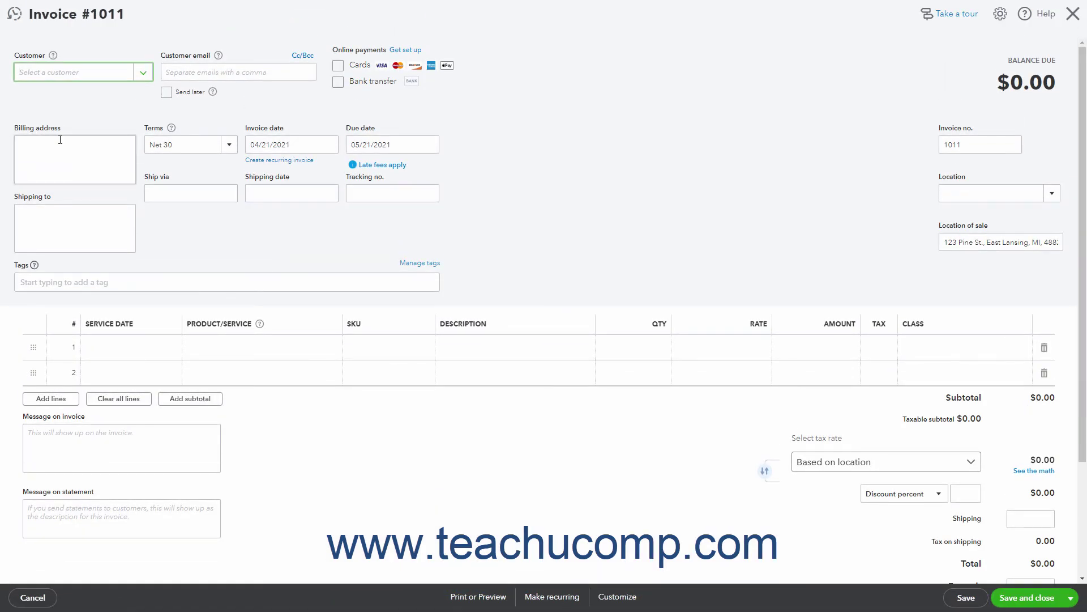
{"action": "left_click", "coordinate": [140, 76]}
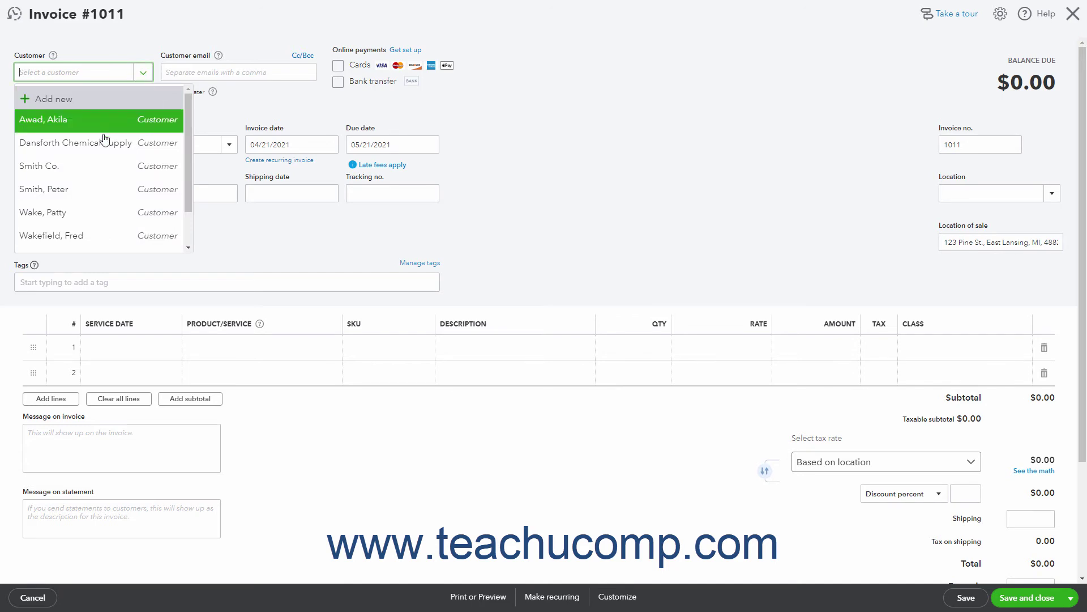
{"action": "left_click", "coordinate": [99, 141]}
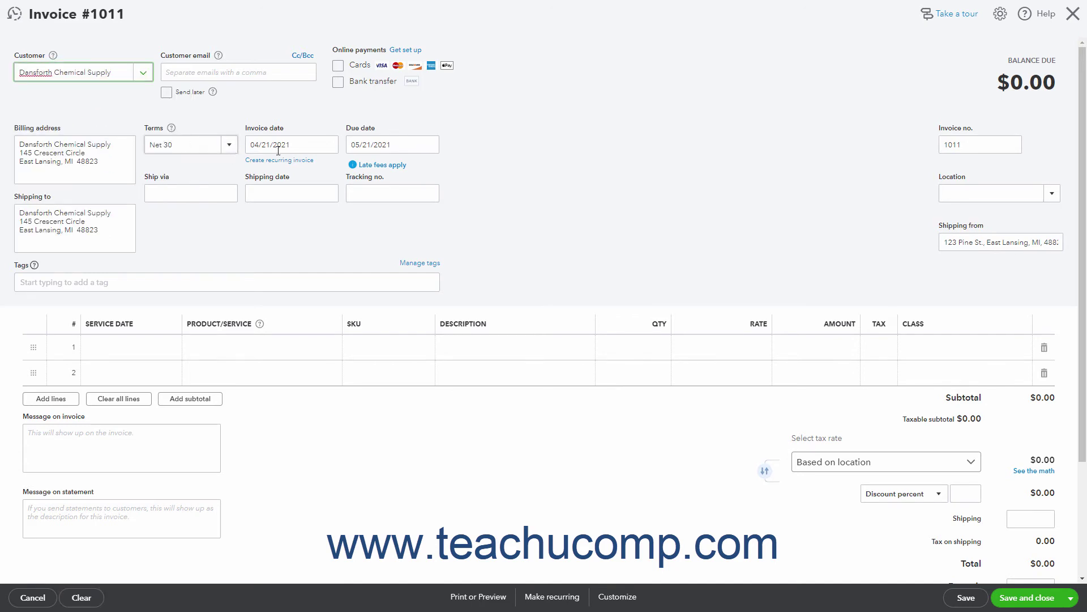
{"action": "left_click", "coordinate": [329, 145]}
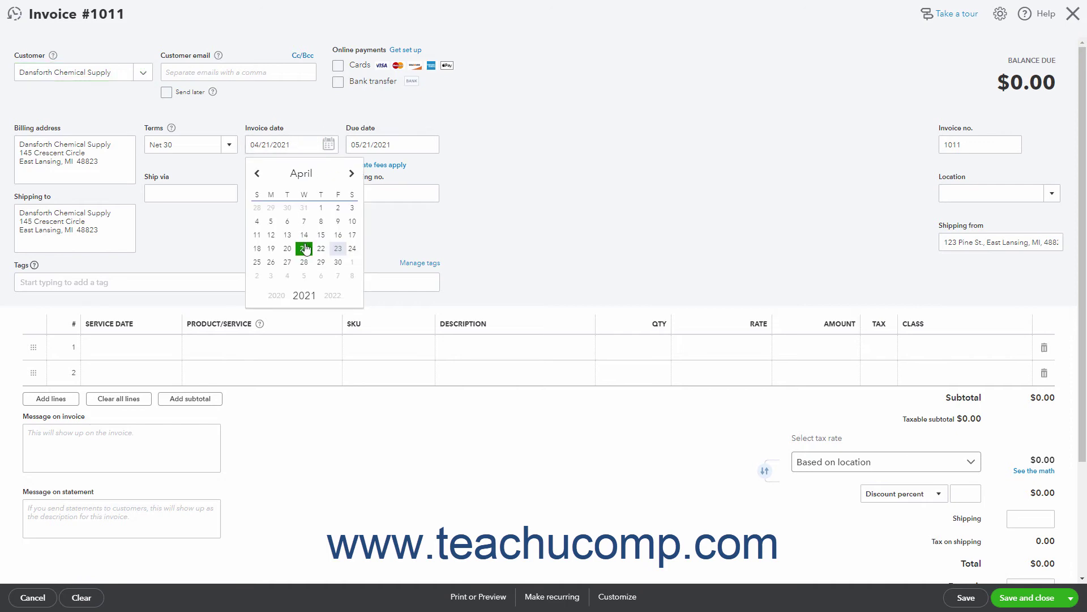
{"action": "left_click", "coordinate": [304, 247]}
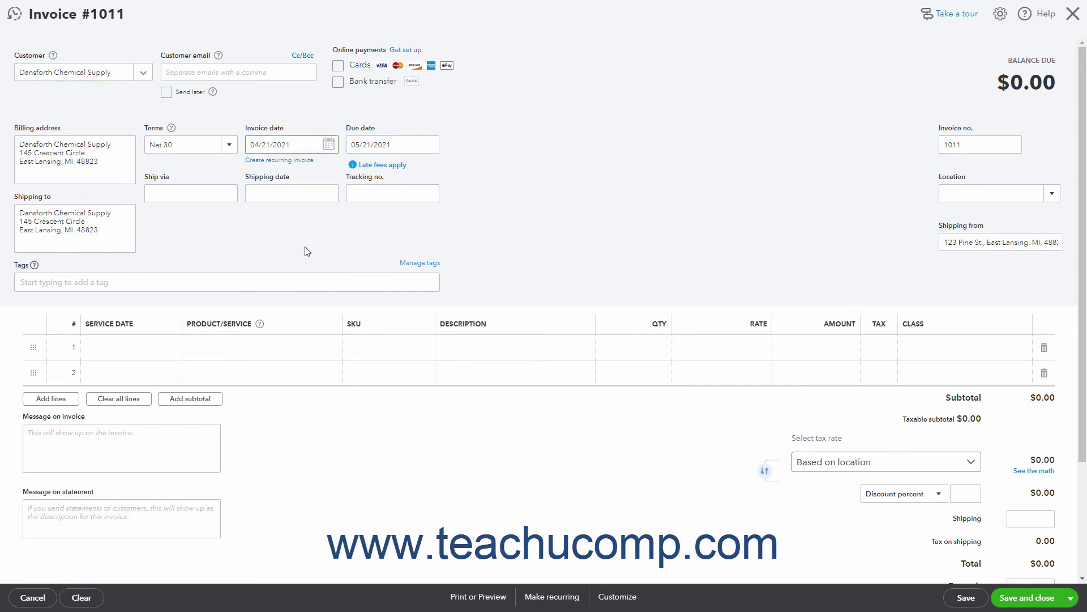
Add the Bounced check fee service as the product on line 1 of the invoice.
{"action": "left_click", "coordinate": [248, 349]}
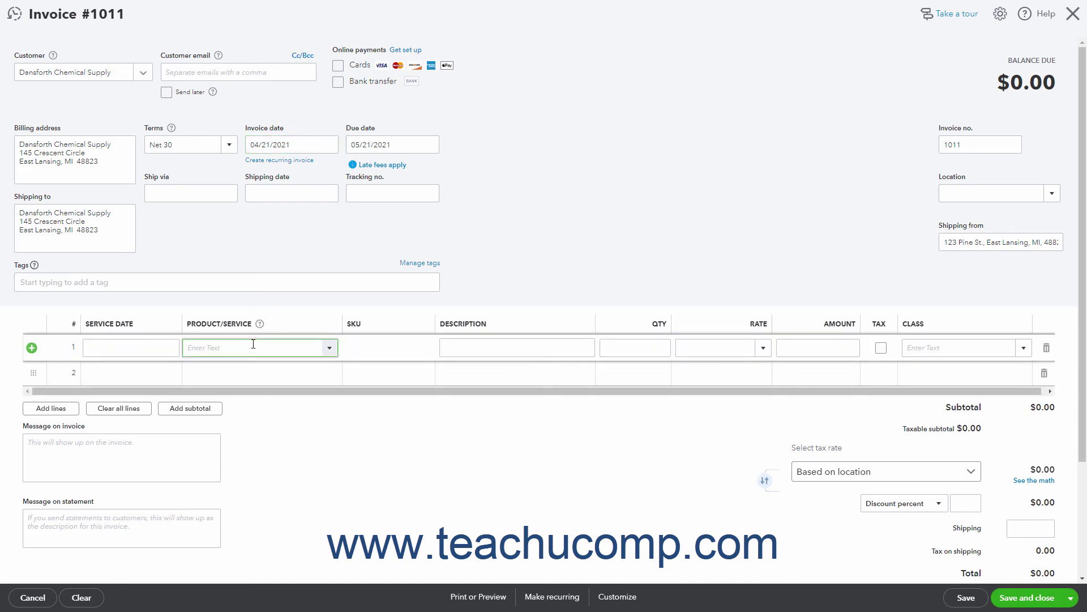
{"action": "left_click", "coordinate": [330, 348]}
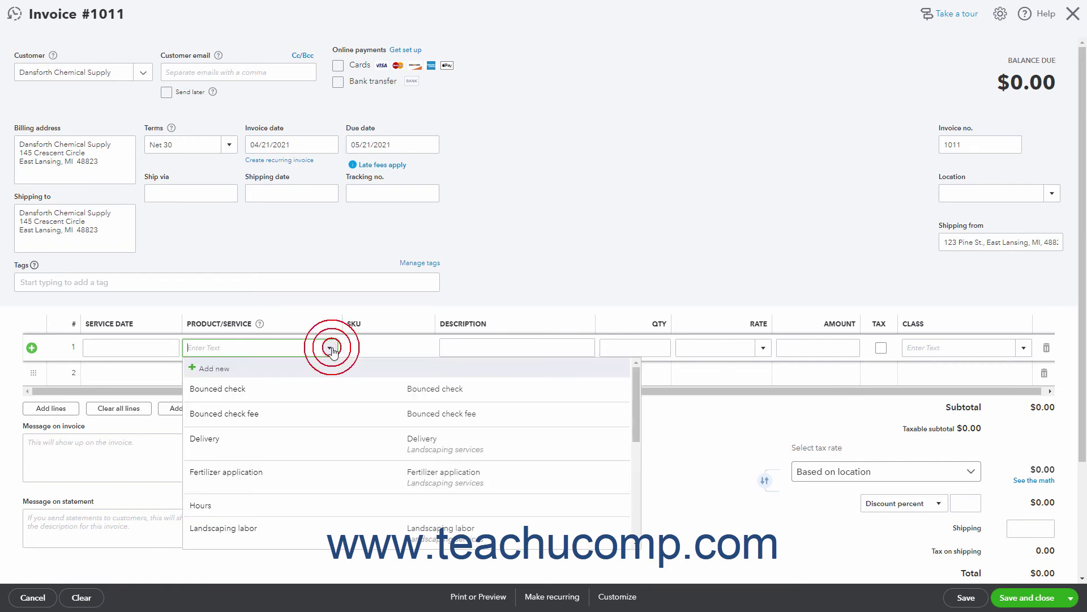
{"action": "left_click", "coordinate": [300, 412]}
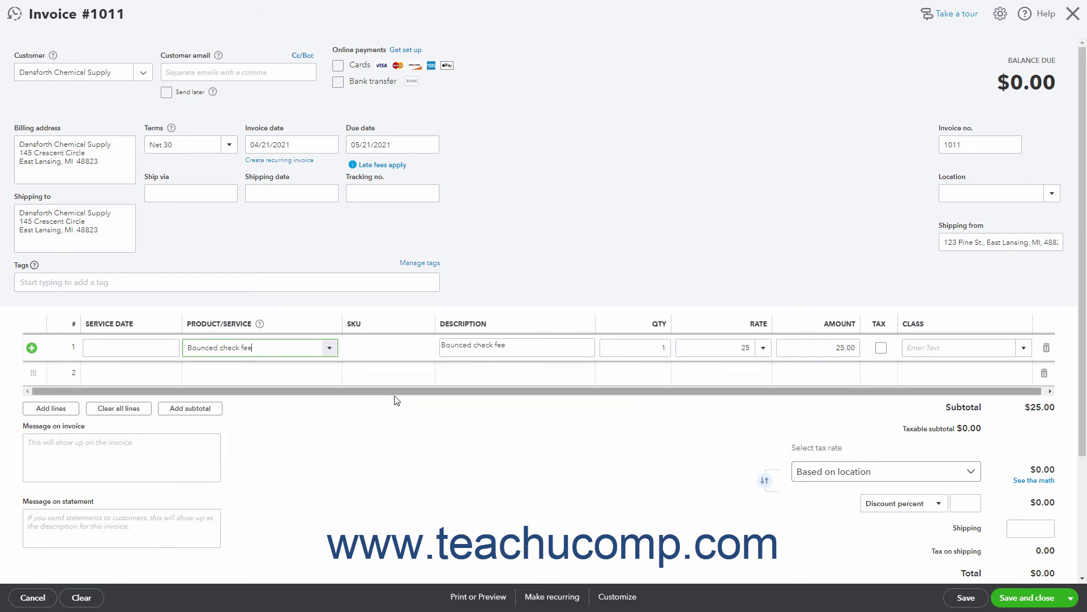
Add the statement message "Bounced check fee for NSF Check 1000" to the invoice, and save and close it.
{"action": "left_click", "coordinate": [796, 347]}
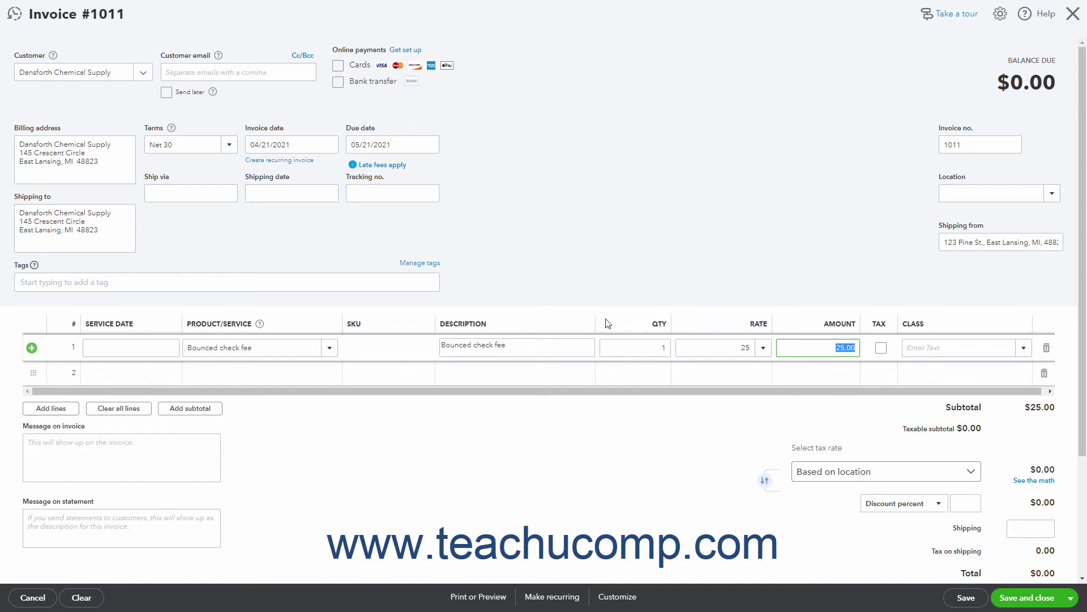
{"action": "scroll", "coordinate": [584, 323], "scroll_direction": "down", "scroll_amount": 3}
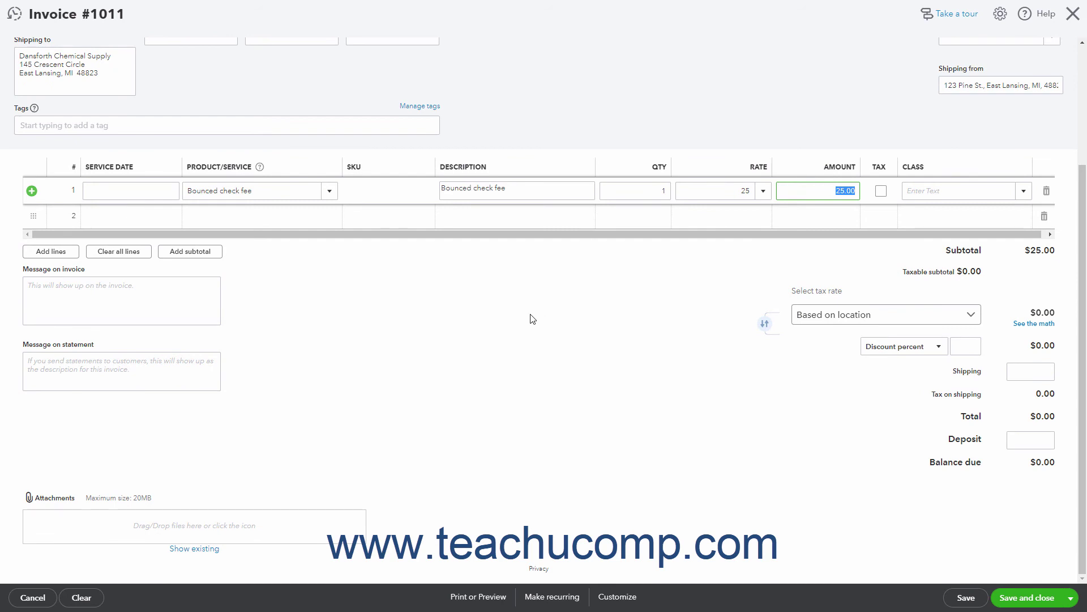
{"action": "left_click", "coordinate": [76, 363]}
{"action": "type", "text": "Bounced check fee for NSF Check 1000"}
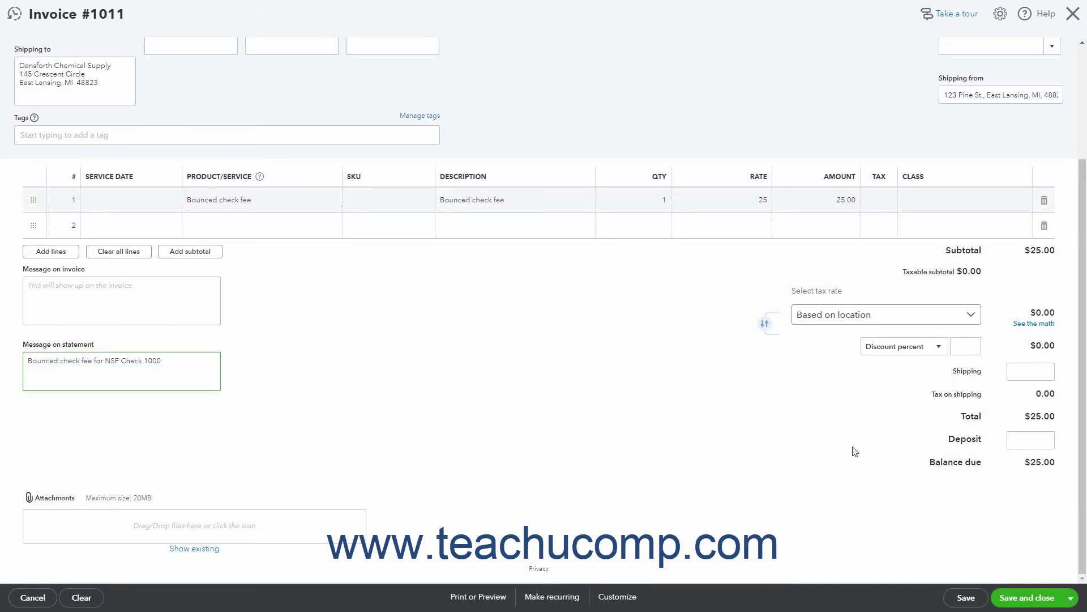
{"action": "left_click", "coordinate": [1014, 598]}
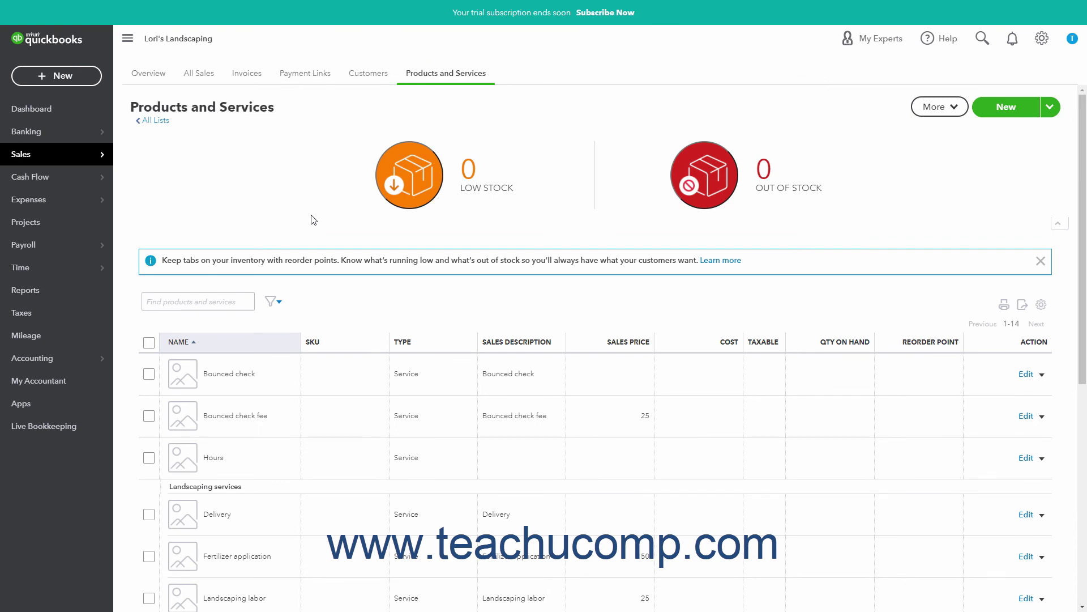
Create a new expense with Bank of Anytown as the payee and Checking as the payment account.
{"action": "left_click", "coordinate": [86, 85]}
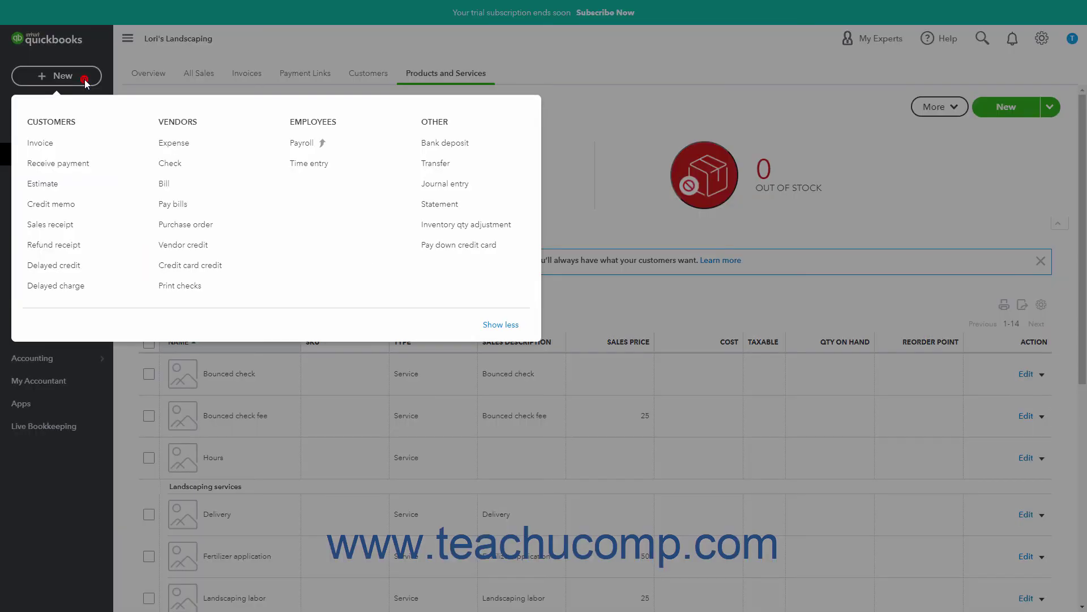
{"action": "left_click", "coordinate": [164, 146]}
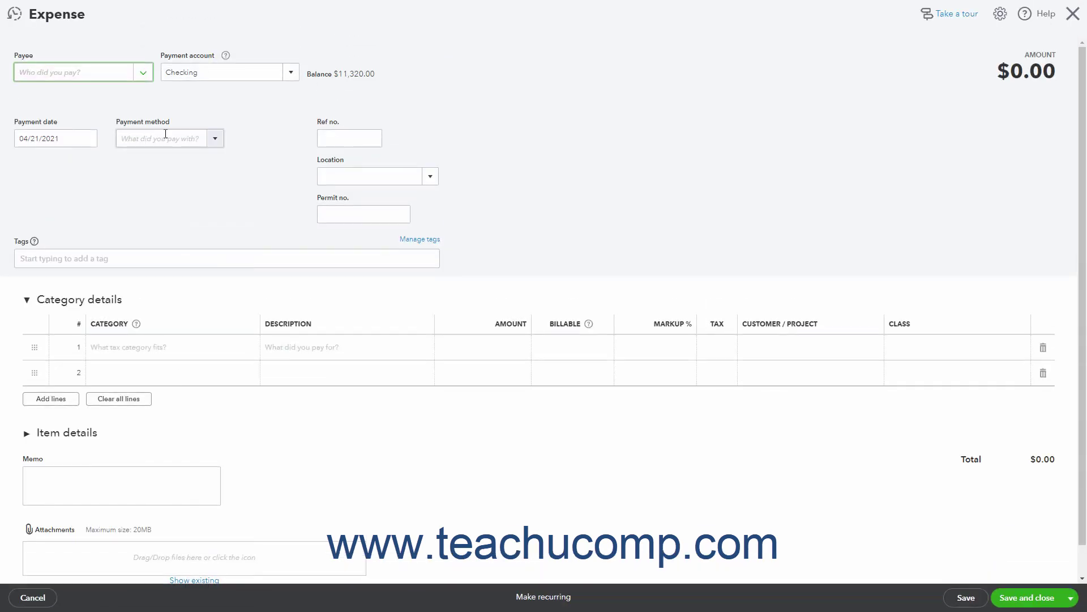
{"action": "left_click", "coordinate": [143, 73]}
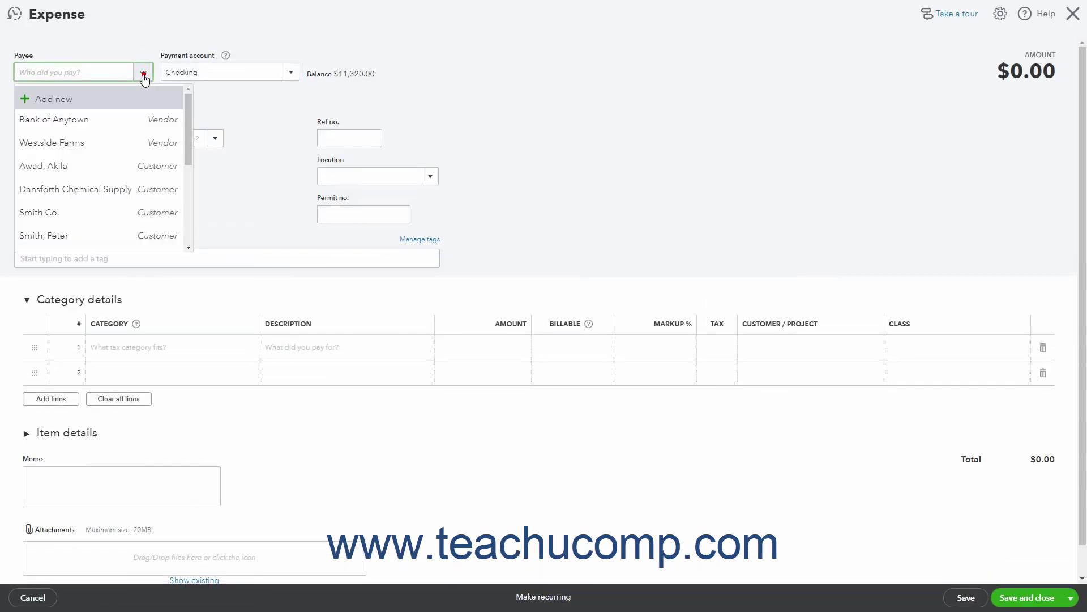
{"action": "left_click", "coordinate": [113, 119]}
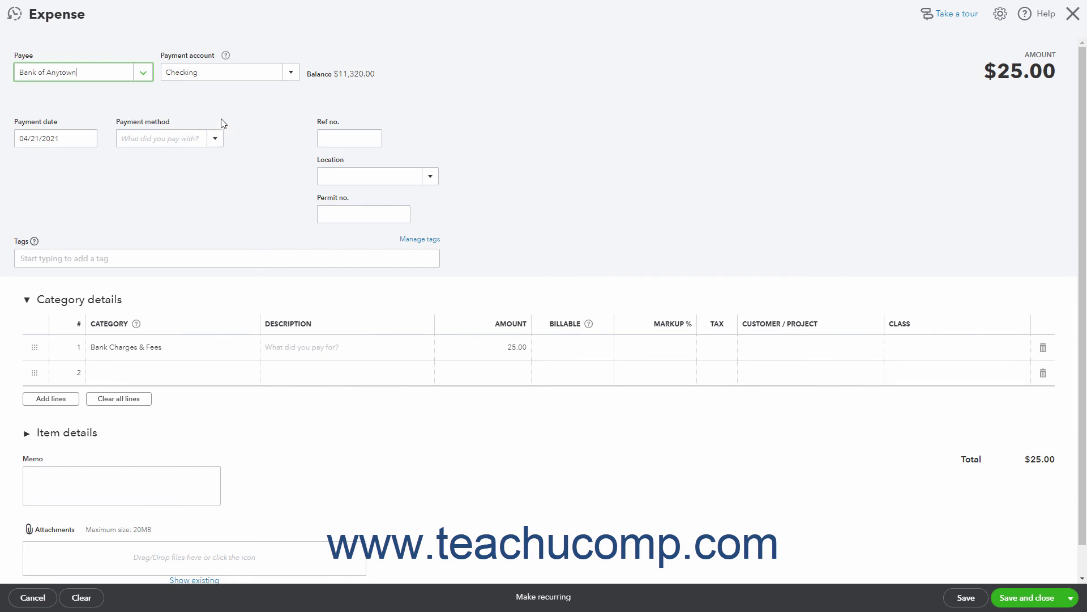
{"action": "left_click", "coordinate": [291, 74]}
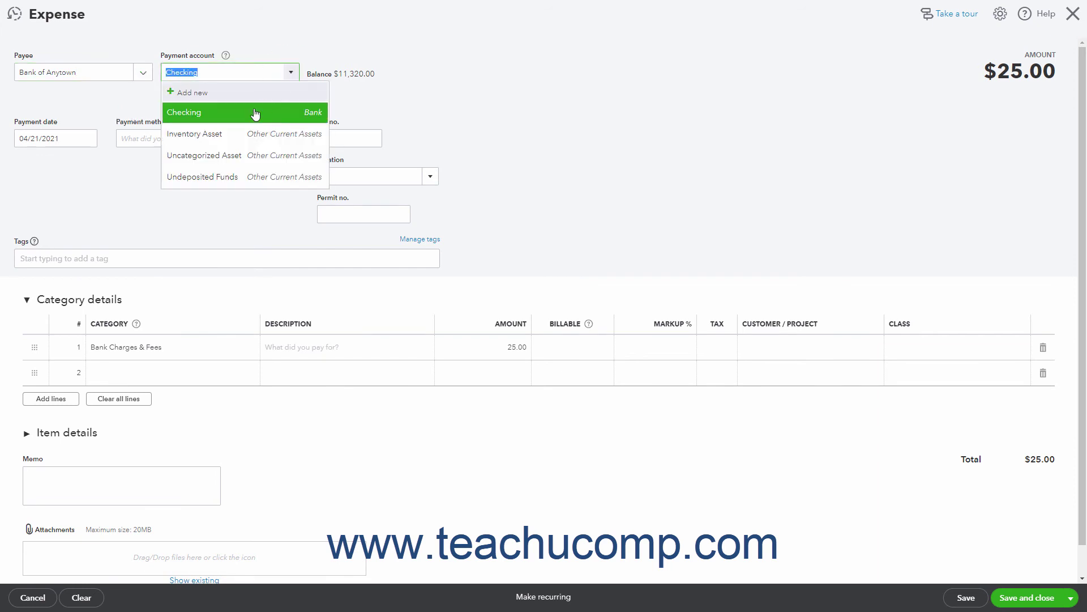
{"action": "left_click", "coordinate": [248, 111]}
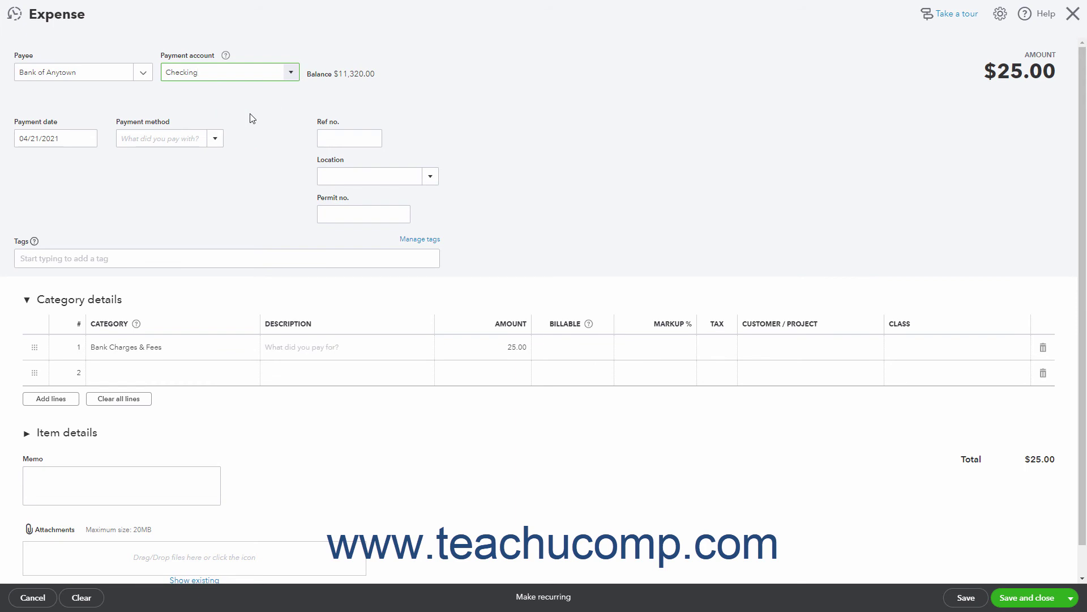
Set the expense's payment date to 04/21/2021 and its reference number to "NSF Check 1000".
{"action": "left_click", "coordinate": [83, 139]}
{"action": "left_click", "coordinate": [72, 242]}
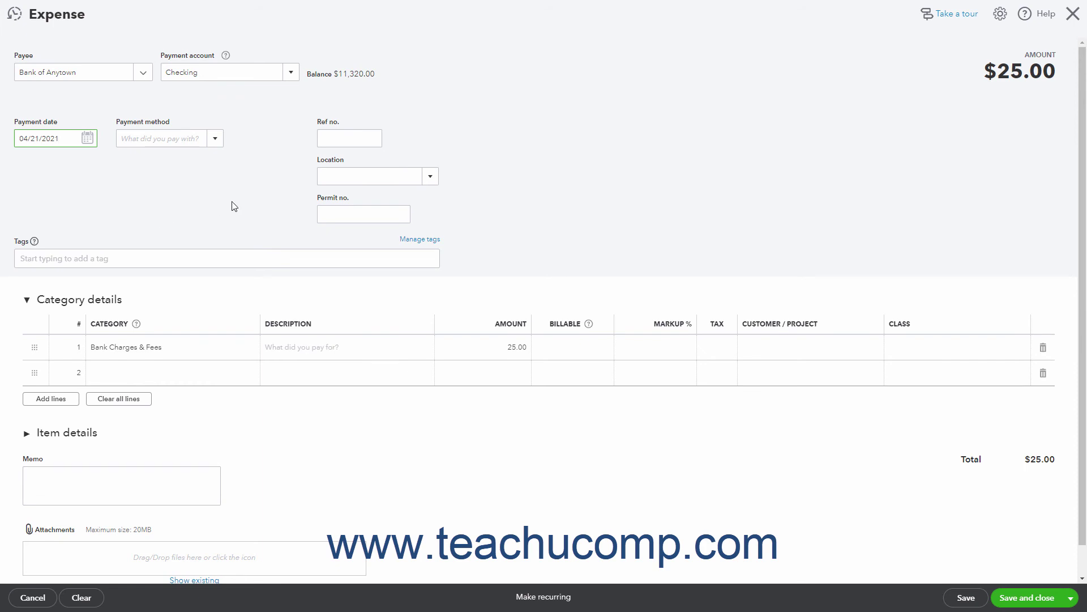
{"action": "left_click", "coordinate": [341, 137]}
{"action": "type", "text": "NSF Check 1000"}
{"action": "left_click", "coordinate": [282, 213]}
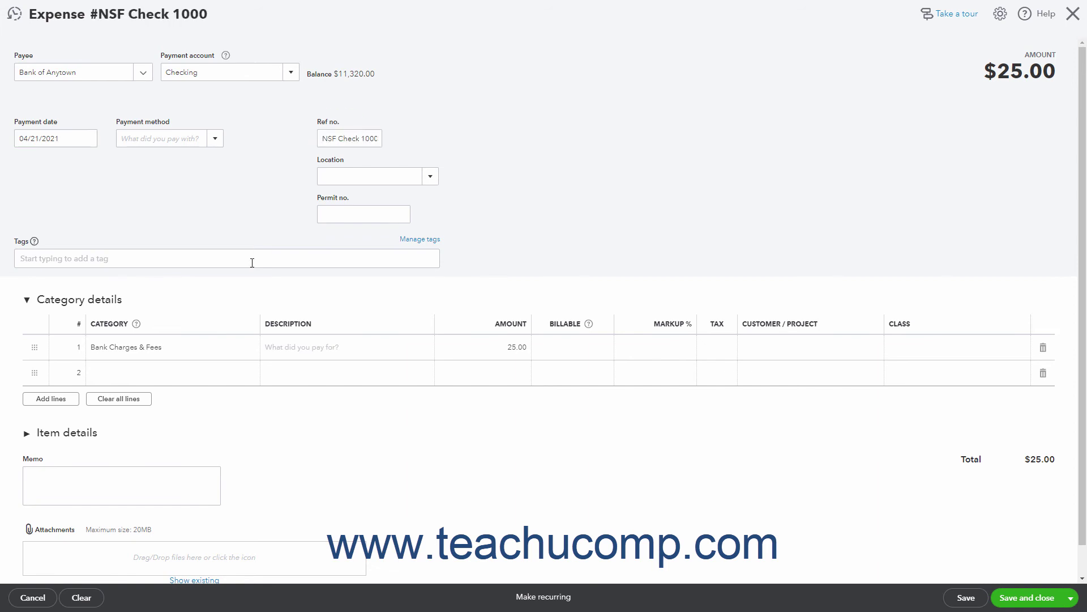
Assign line 1 of the expense to Bank Charges & Fees with an amount of 25.00, and save and close the expense.
{"action": "left_click", "coordinate": [213, 348]}
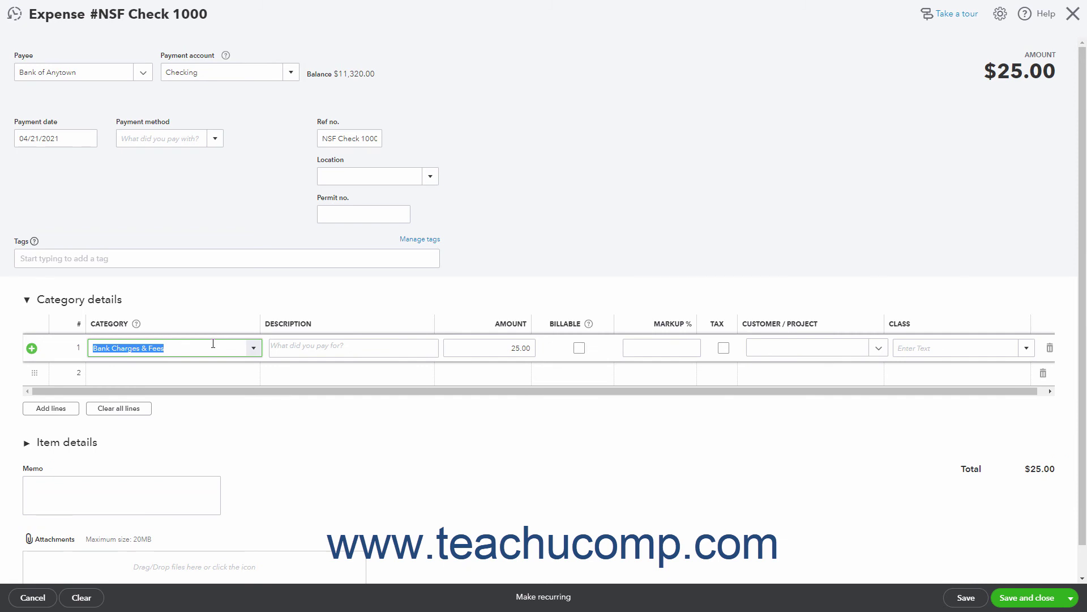
{"action": "left_click", "coordinate": [253, 348]}
{"action": "left_click", "coordinate": [255, 378]}
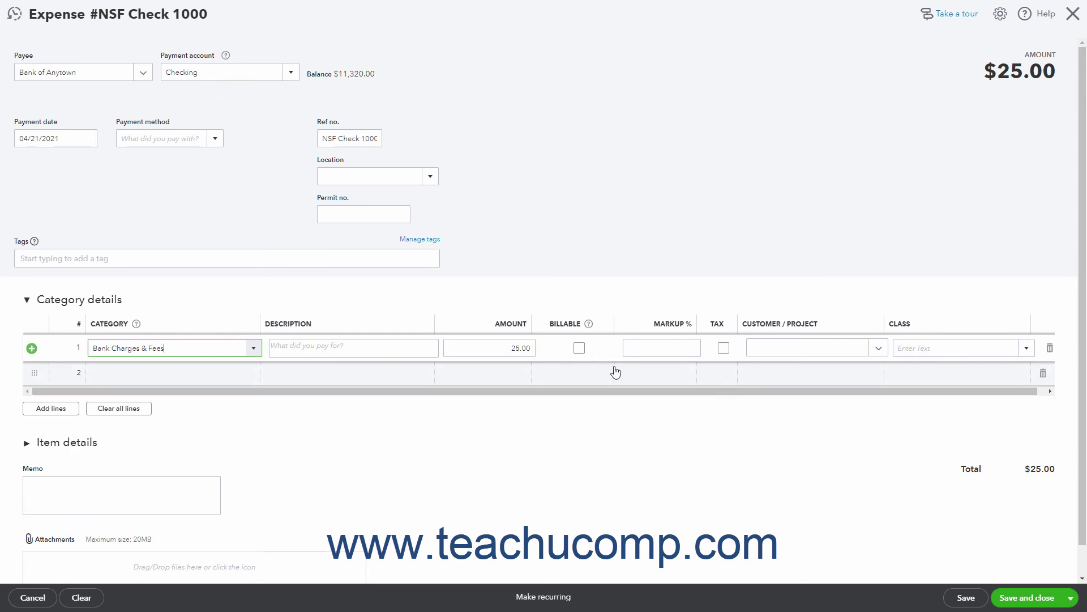
{"action": "left_click", "coordinate": [493, 339]}
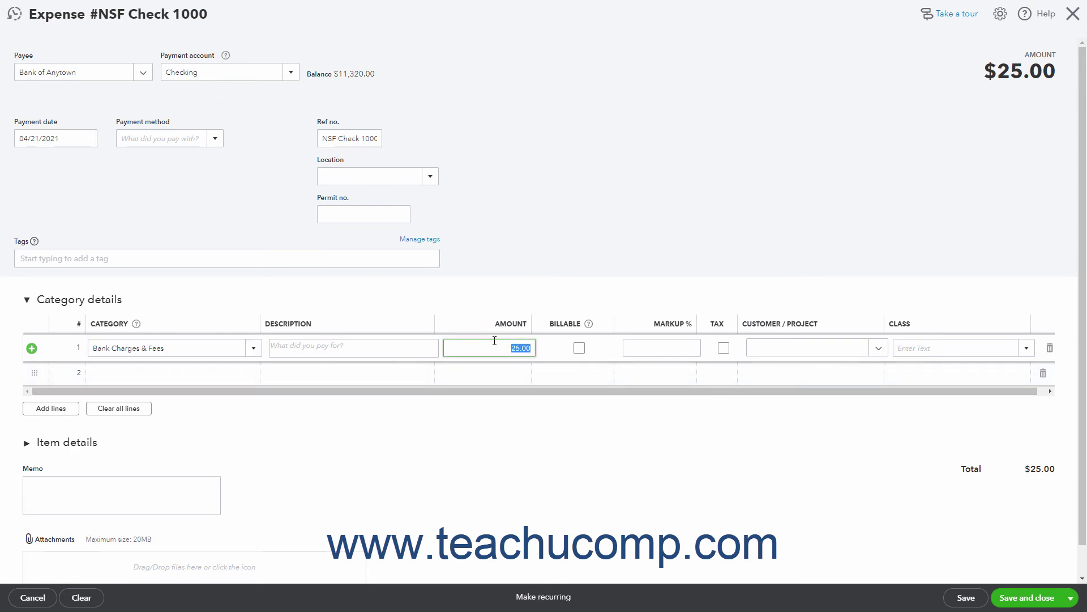
{"action": "left_click", "coordinate": [1020, 599]}
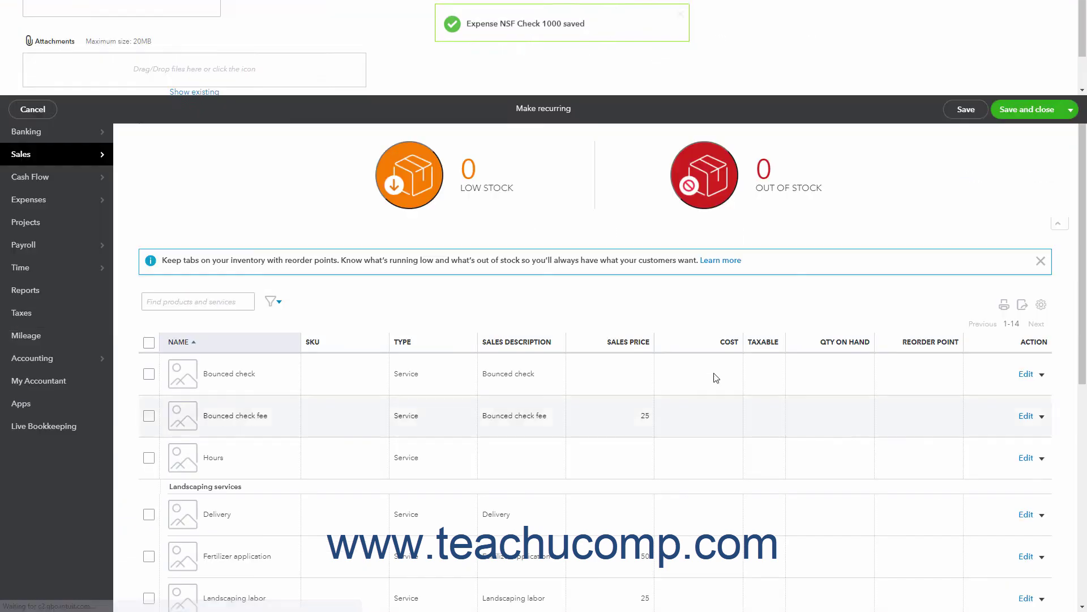
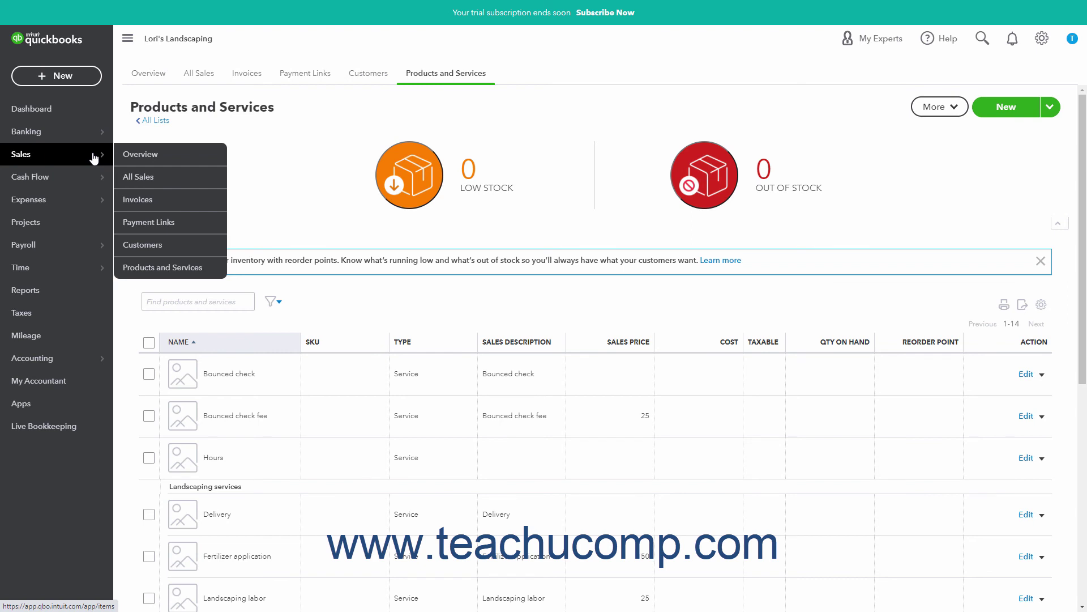
From the Customers list, set up an Open Item statement dated 04/23/2021 for Dansforth Chemical Supply and apply the settings.
{"action": "left_click", "coordinate": [139, 243]}
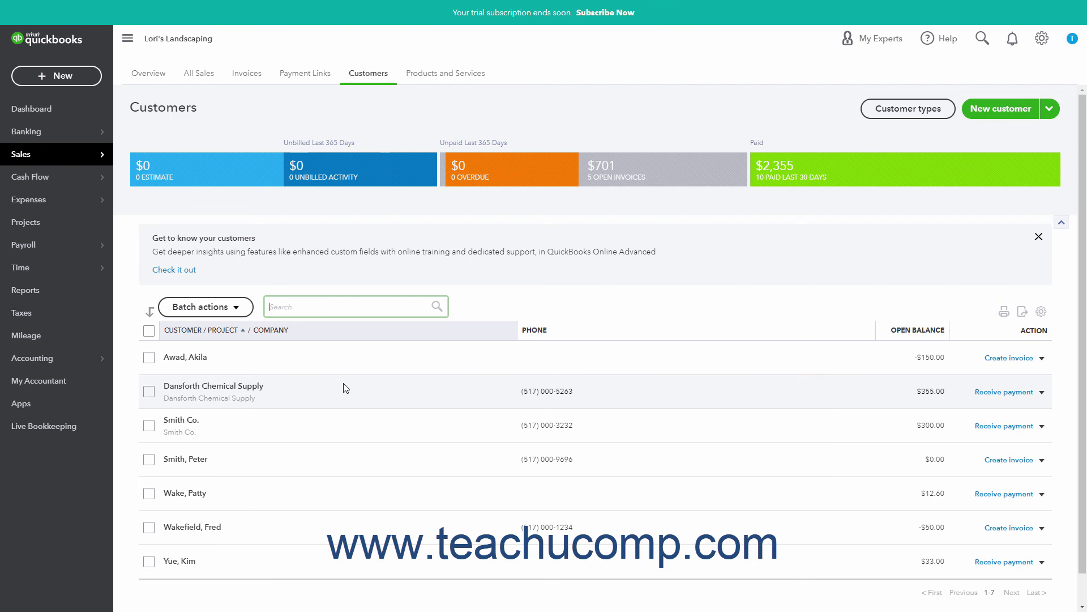
{"action": "left_click", "coordinate": [1042, 393]}
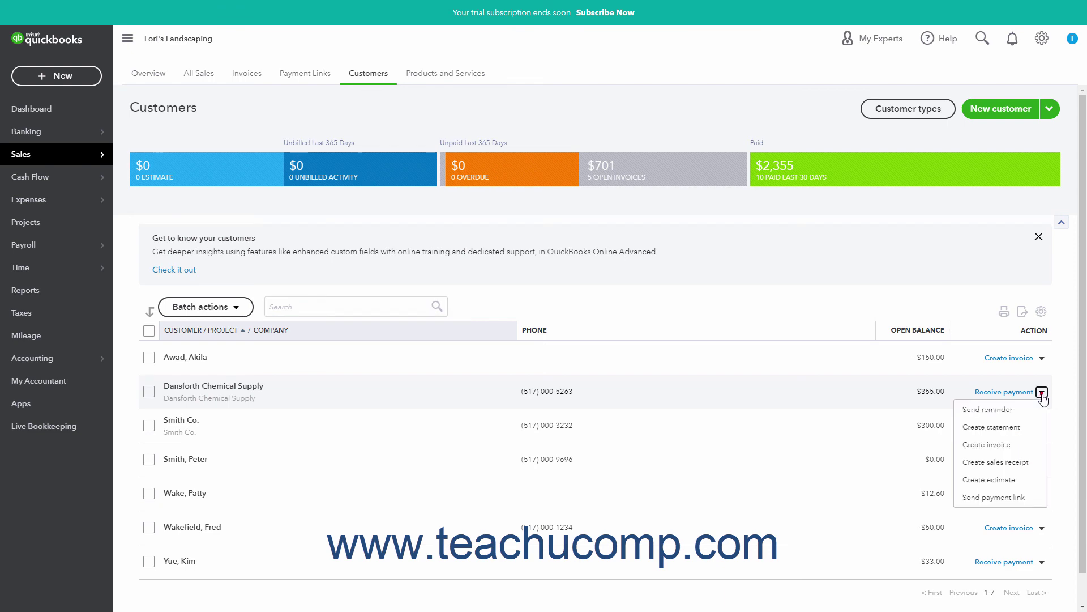
{"action": "left_click", "coordinate": [1018, 428]}
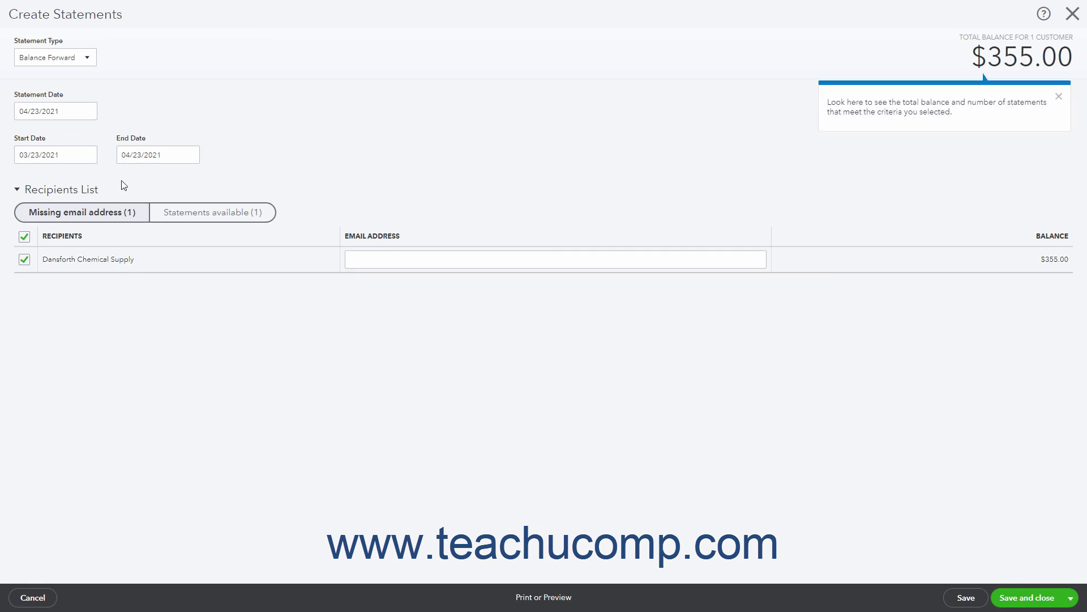
{"action": "left_click", "coordinate": [89, 58]}
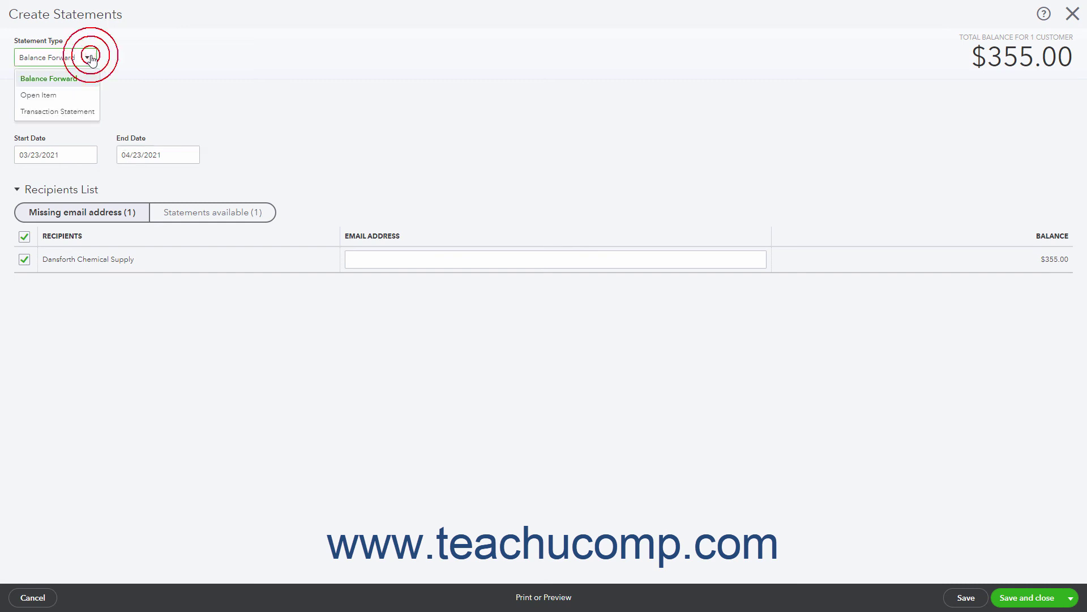
{"action": "left_click", "coordinate": [86, 98]}
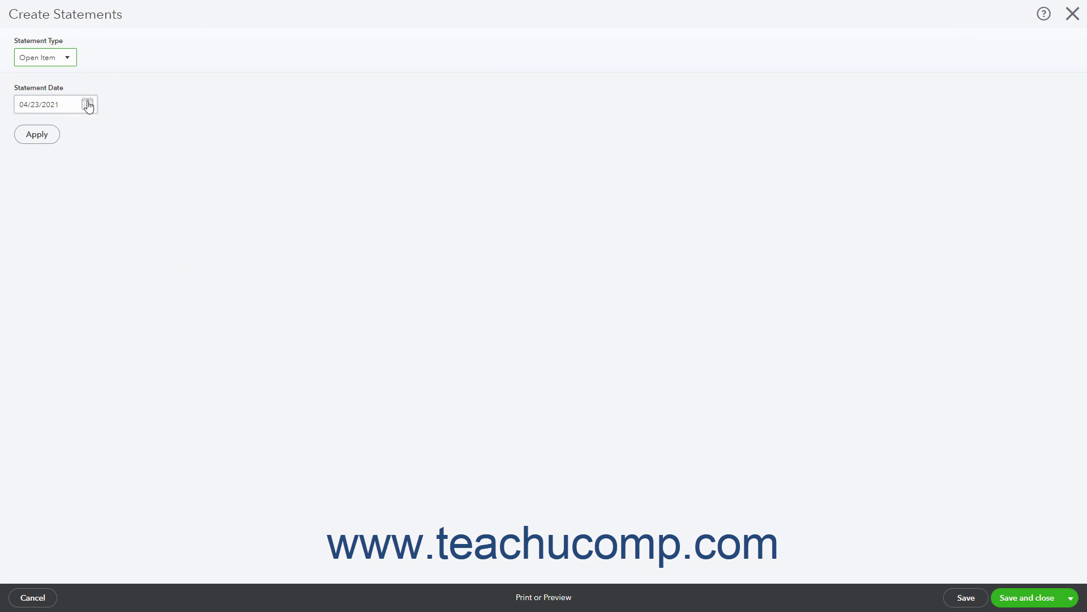
{"action": "left_click", "coordinate": [88, 105]}
{"action": "left_click", "coordinate": [105, 206]}
{"action": "left_click", "coordinate": [49, 142]}
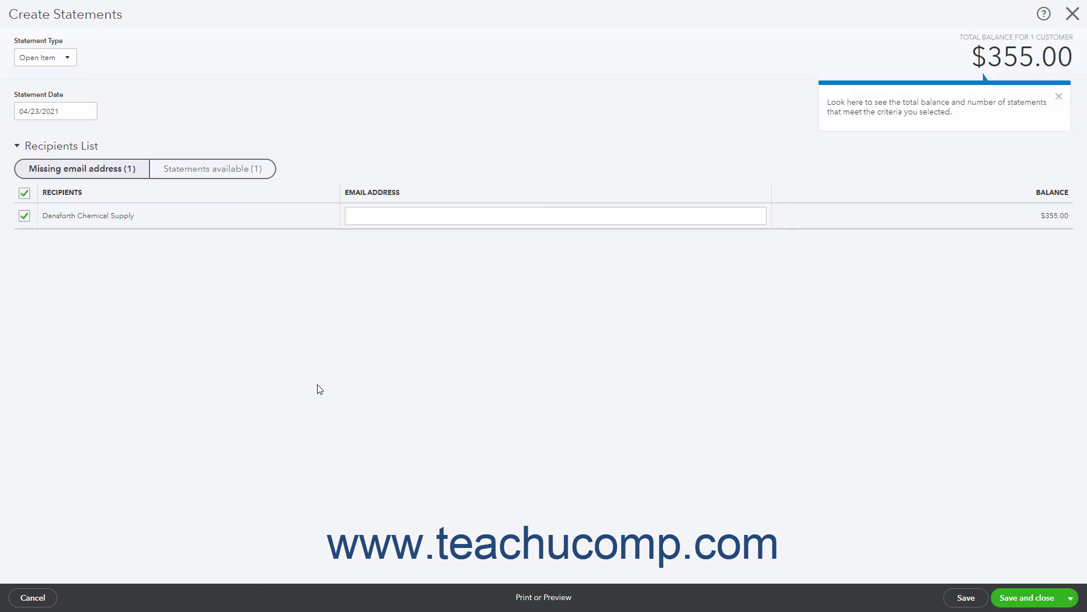
Preview the printable statement for Dansforth Chemical Supply, check the available save options, and close the statement form without saving.
{"action": "left_click", "coordinate": [528, 601]}
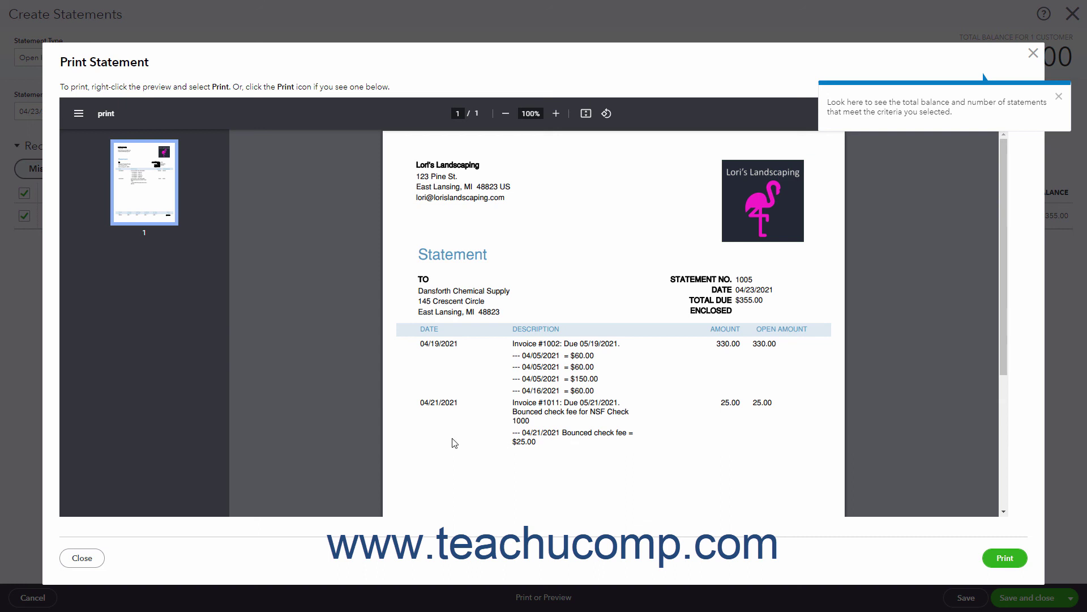
{"action": "left_click", "coordinate": [83, 560]}
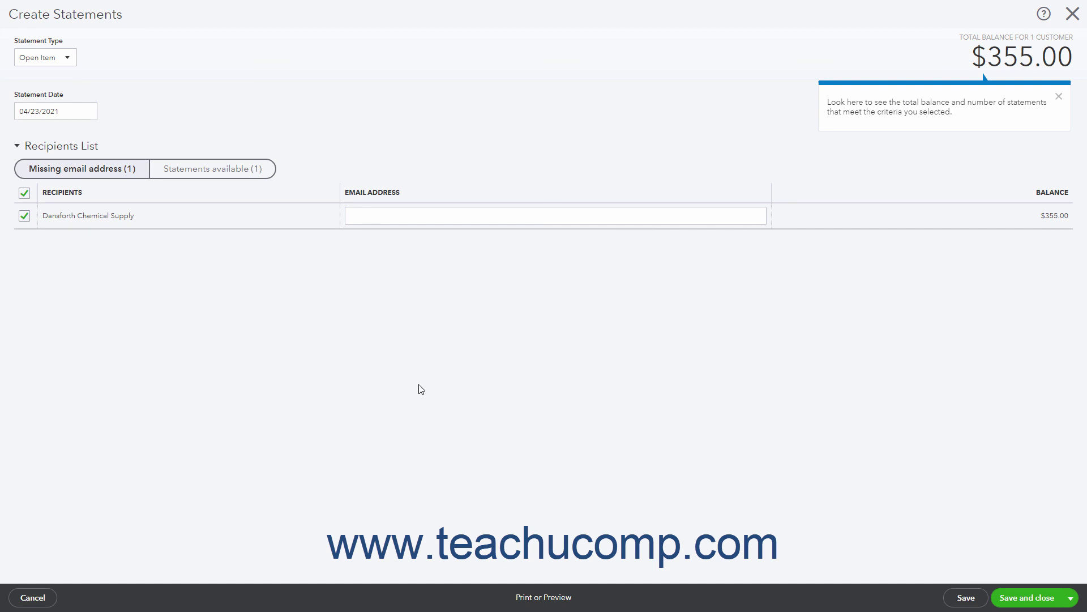
{"action": "left_click", "coordinate": [1071, 598]}
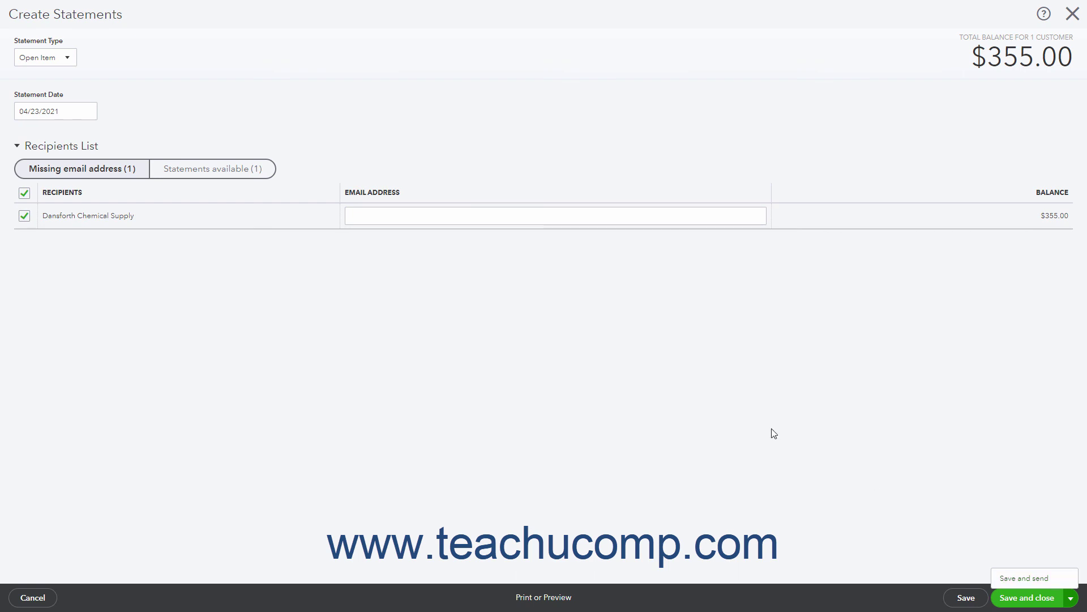
{"action": "left_click", "coordinate": [705, 415]}
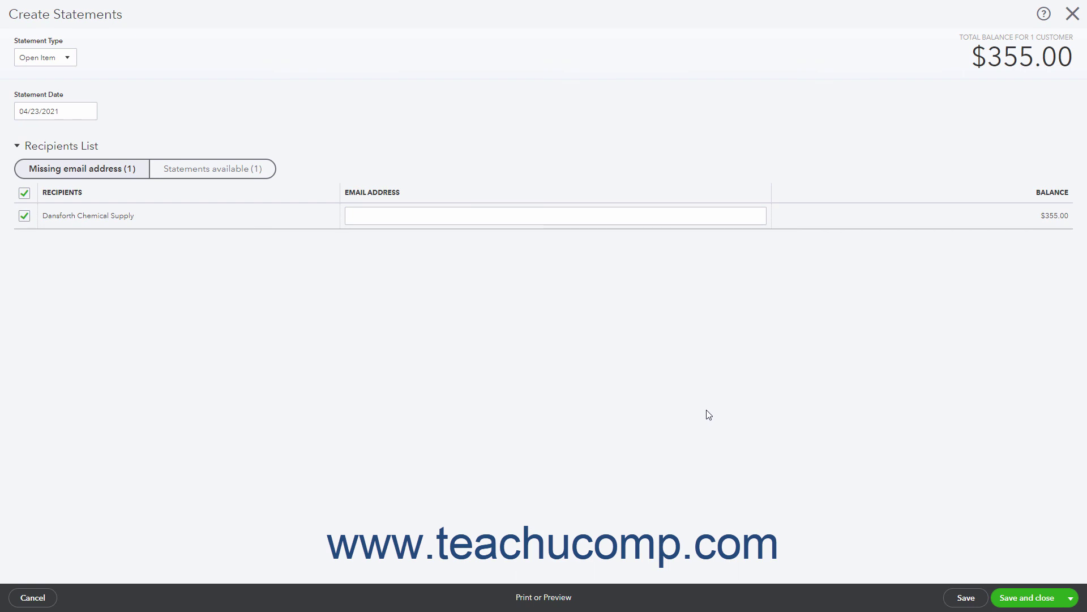
{"action": "left_click", "coordinate": [1072, 14]}
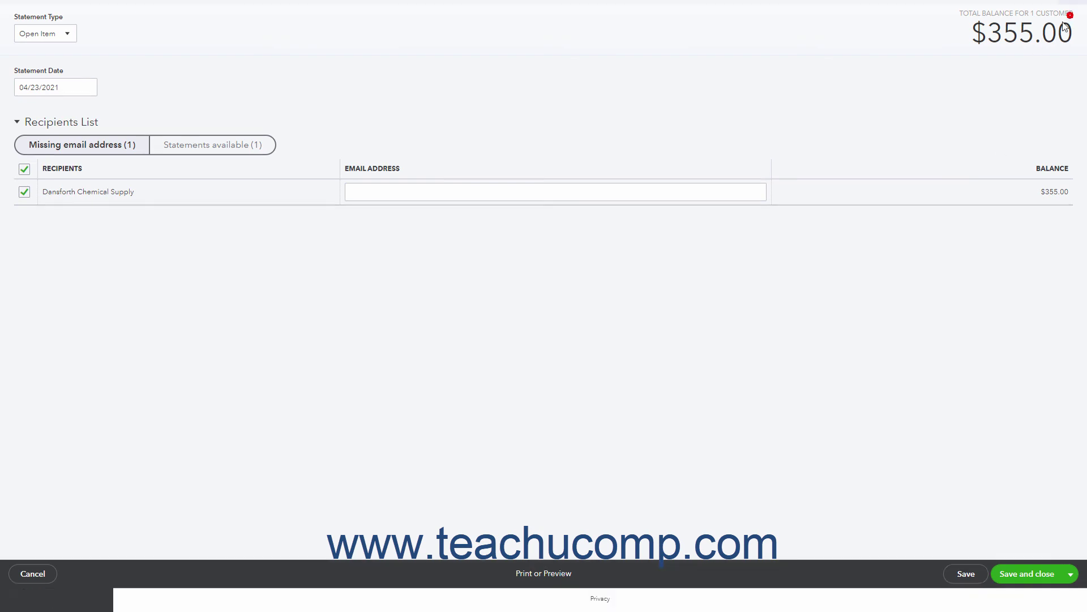